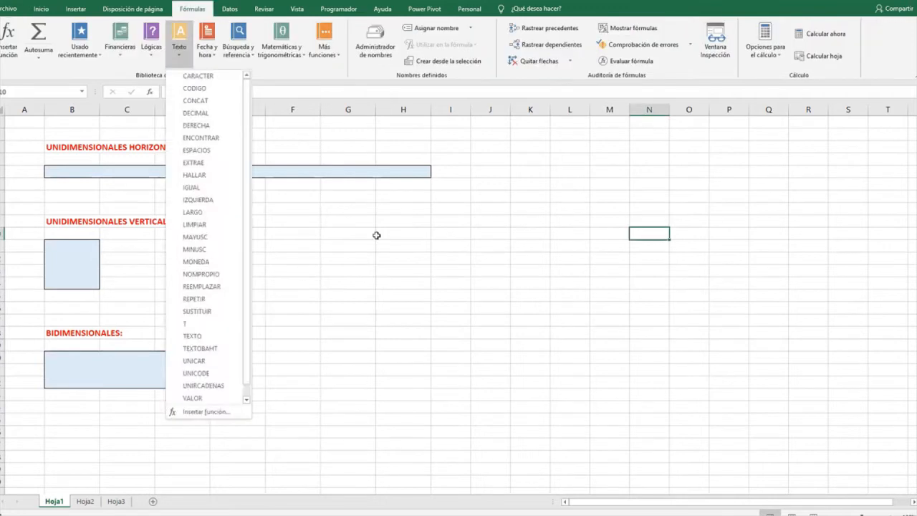
Examine the individual cells of the shaded range B5:H5 under UNIDIMENSIONALES HORIZONTALES.
left_click(377, 236)
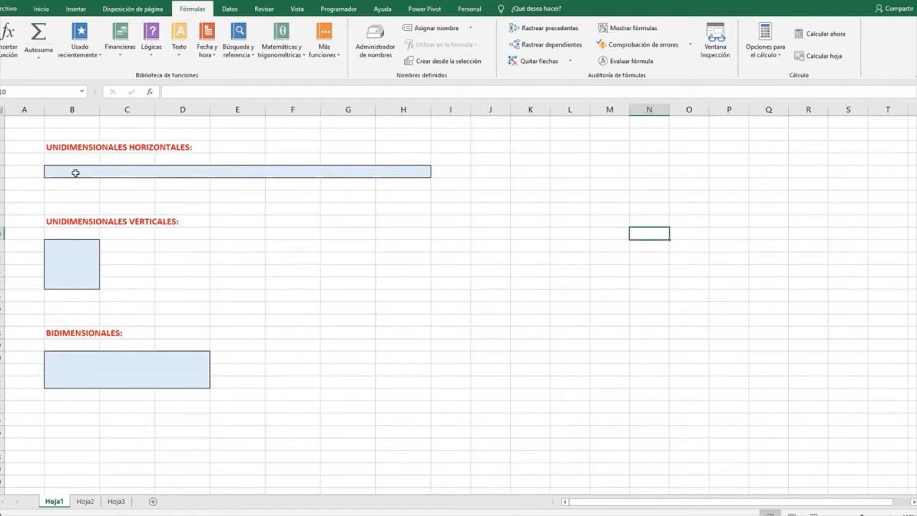
left_click_drag(55, 168, 424, 189)
left_click(405, 246)
left_click(85, 172)
left_click(136, 171)
left_click(188, 172)
left_click(243, 171)
left_click(297, 170)
left_click(351, 171)
left_click(410, 172)
left_click(405, 256)
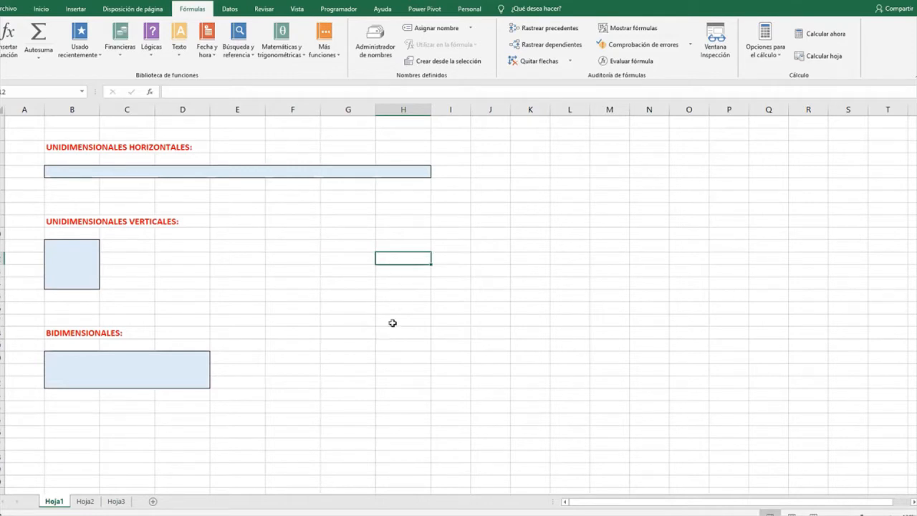
Fill the shaded range B5:H5 with the array formula ={1,2,3,4,5,6,7}.
left_click_drag(78, 173, 395, 169)
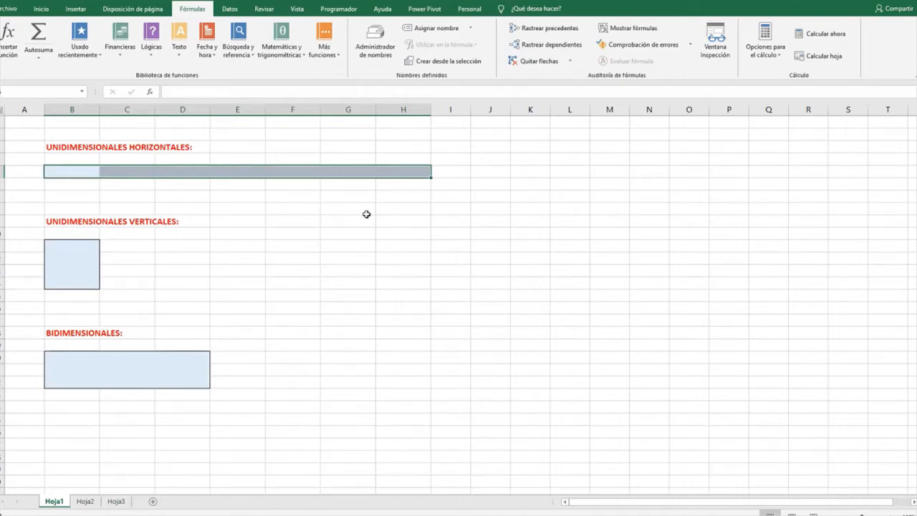
type("=")
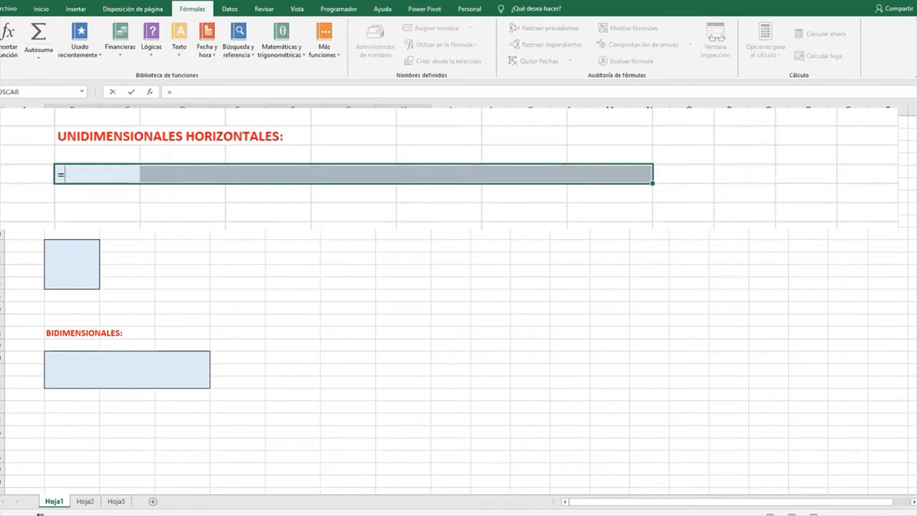
type("{1,2")
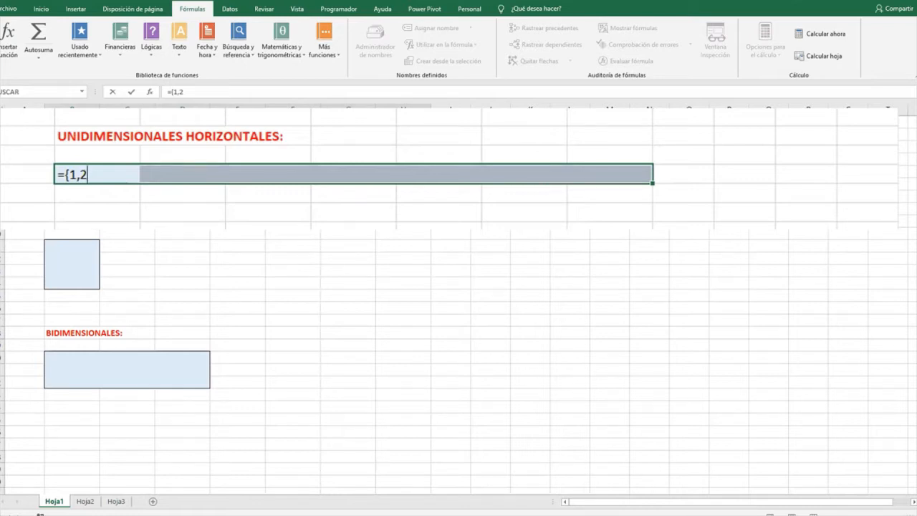
type(",3,4,5,6,7")
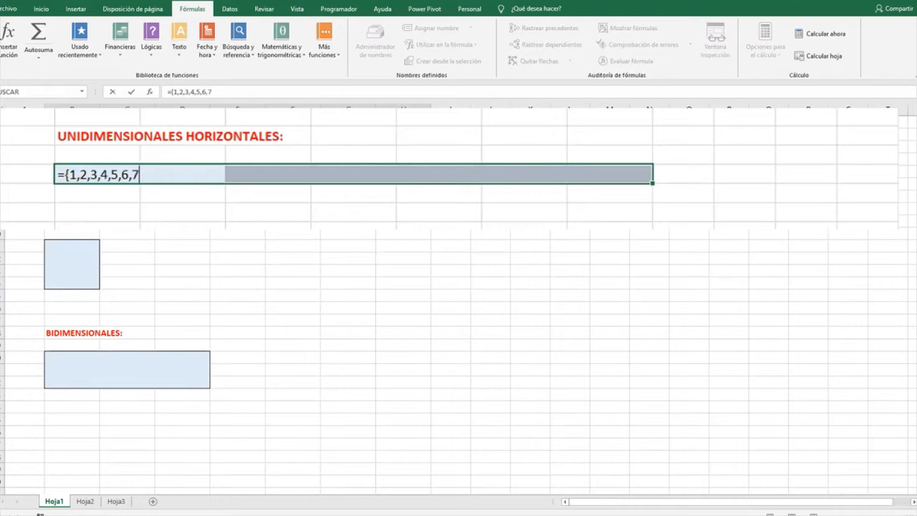
type("}")
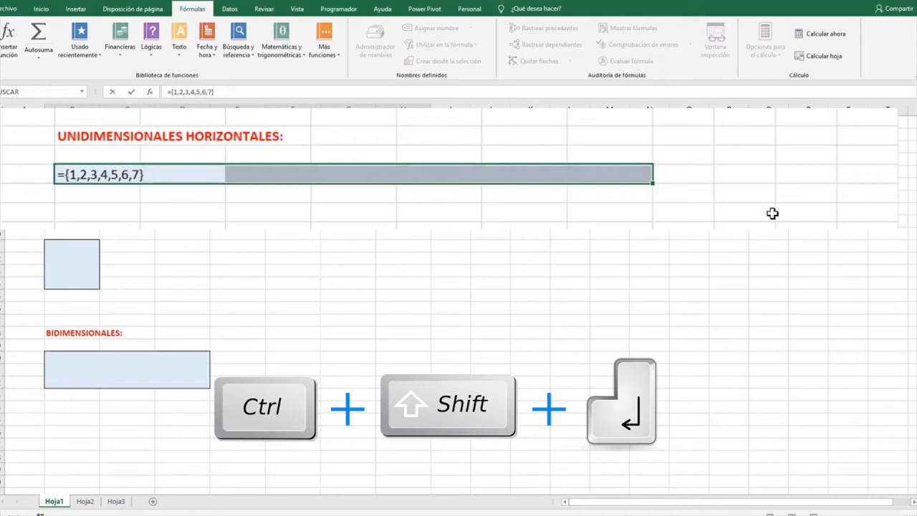
key("ctrl+shift+Return")
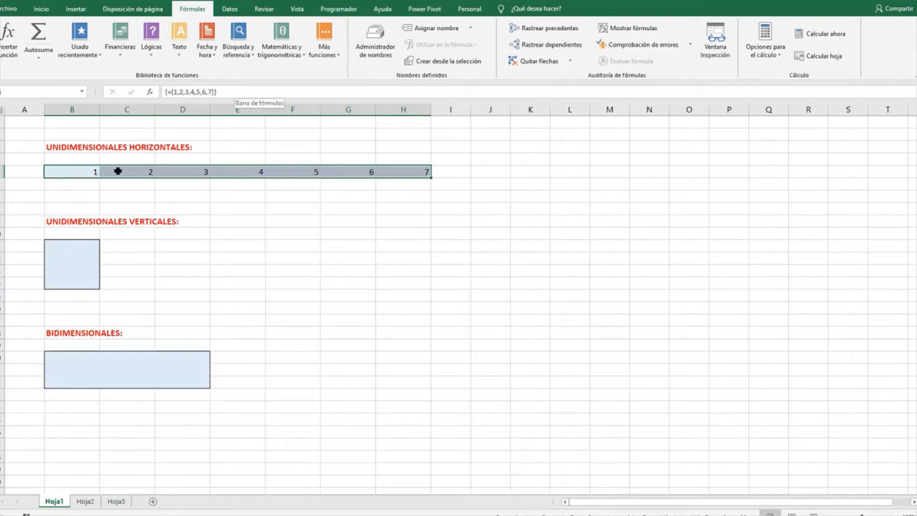
Check the formula behind the individual cells of the horizontal array and across the whole range B5:H5.
left_click(72, 172)
left_click(136, 172)
left_click(192, 172)
left_click(294, 172)
left_click(348, 171)
left_click(402, 172)
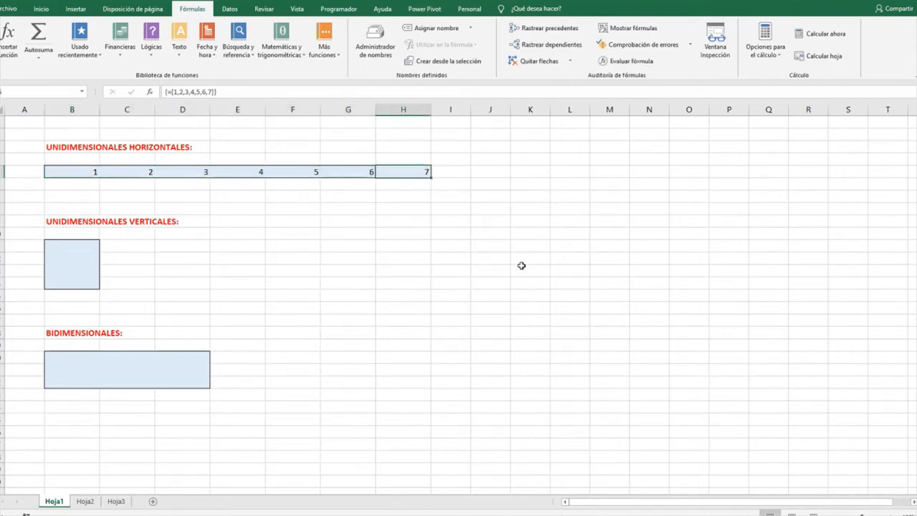
left_click_drag(72, 172, 409, 172)
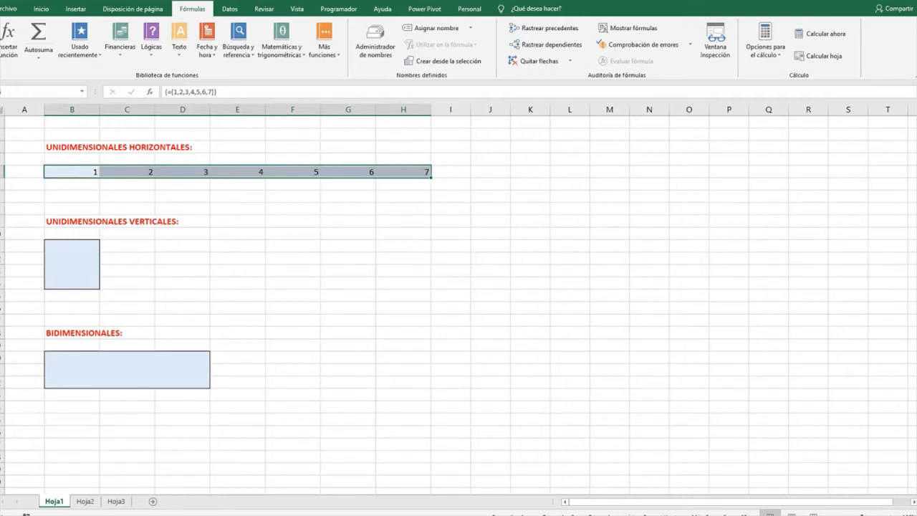
left_click(913, 183)
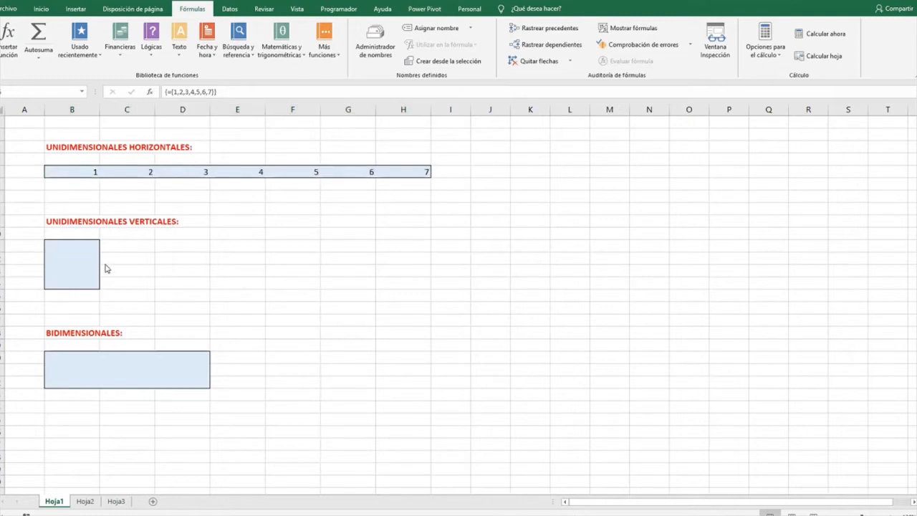
Fill the shaded range B11:B14 under UNIDIMENSIONALES VERTICALES with the array formula ={"breña";"lince";"miraflores";"comas"}.
left_click(73, 243)
left_click_drag(73, 243, 72, 285)
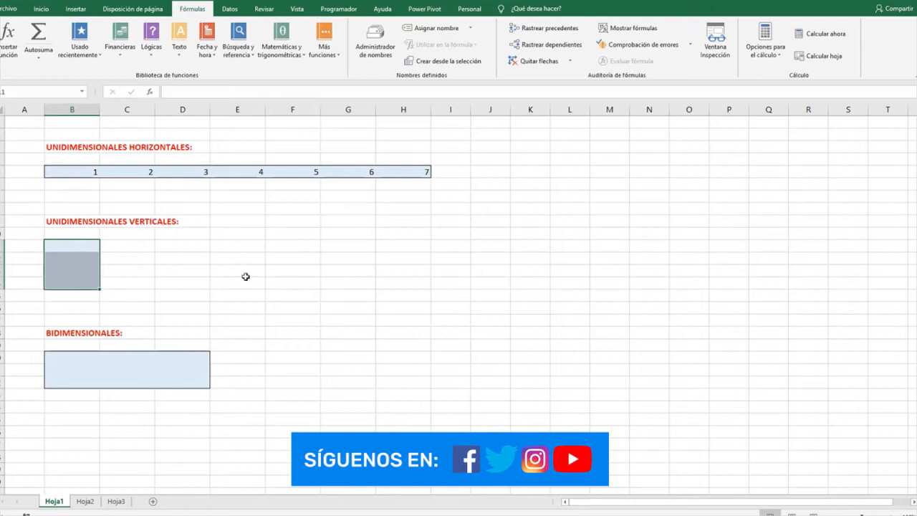
type("=")
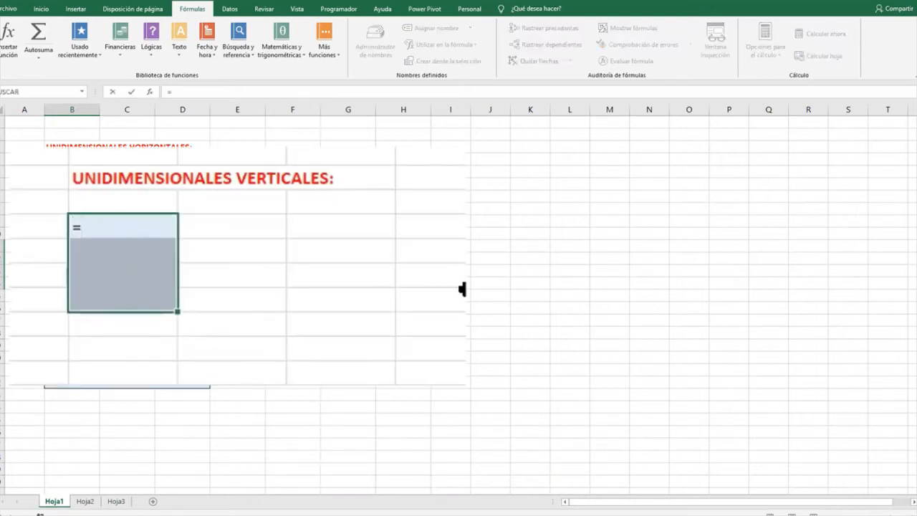
type("{")
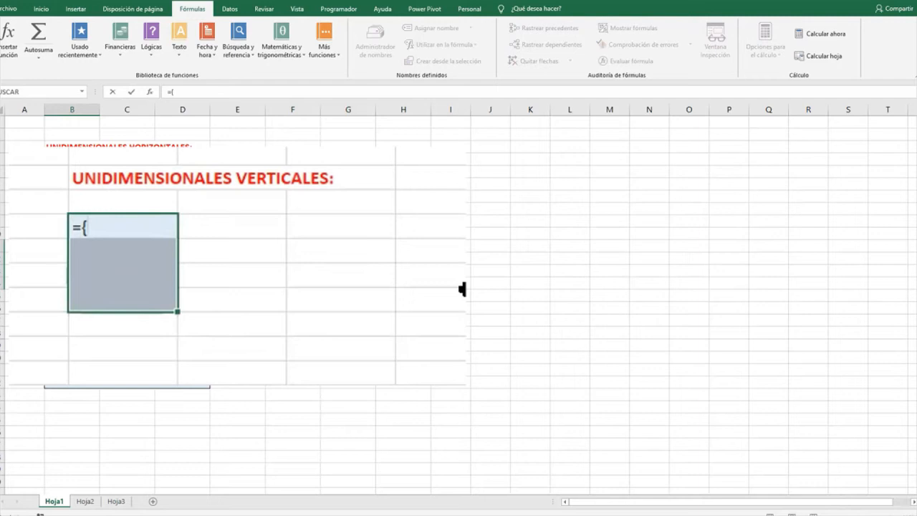
type("\"breña\"")
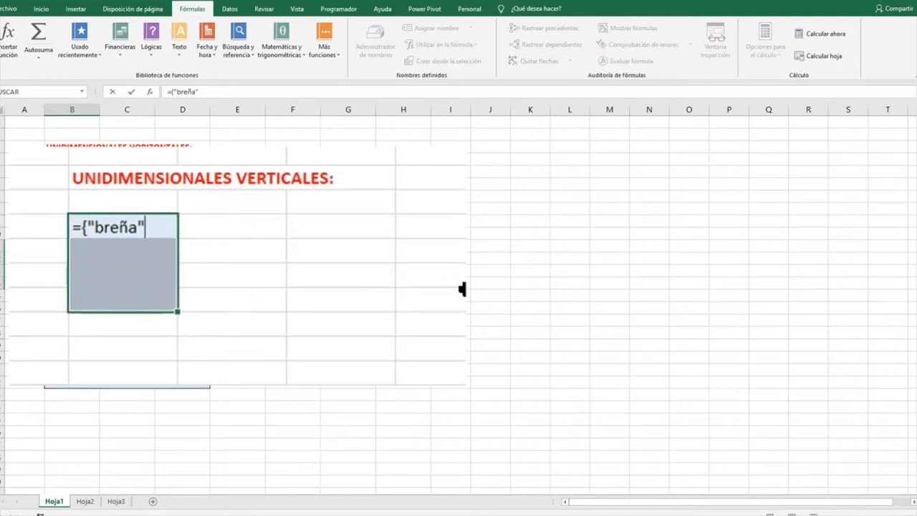
type(";")
type("\"lince\";")
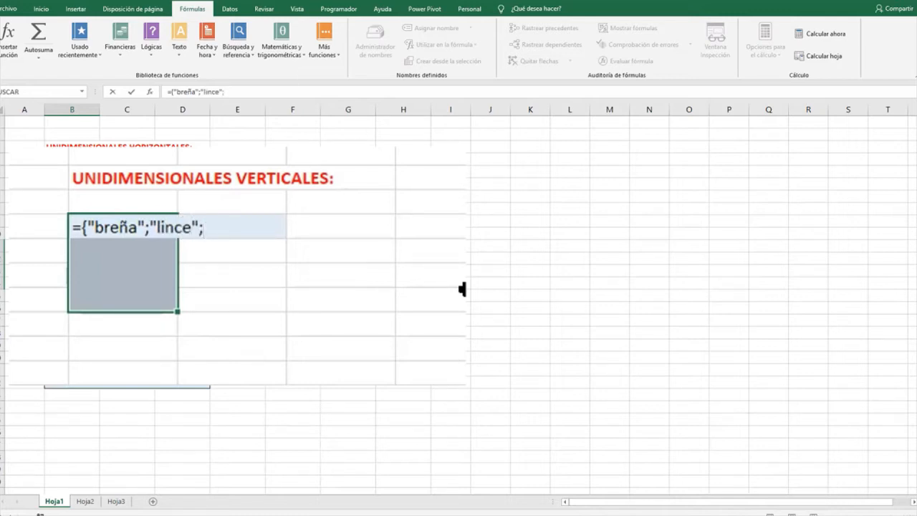
type("\"miraflores")
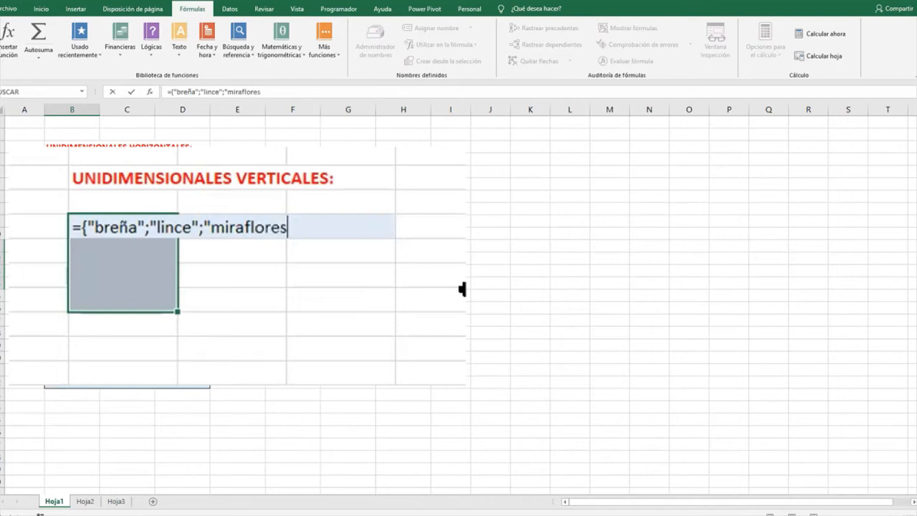
type("\";\"comas\"")
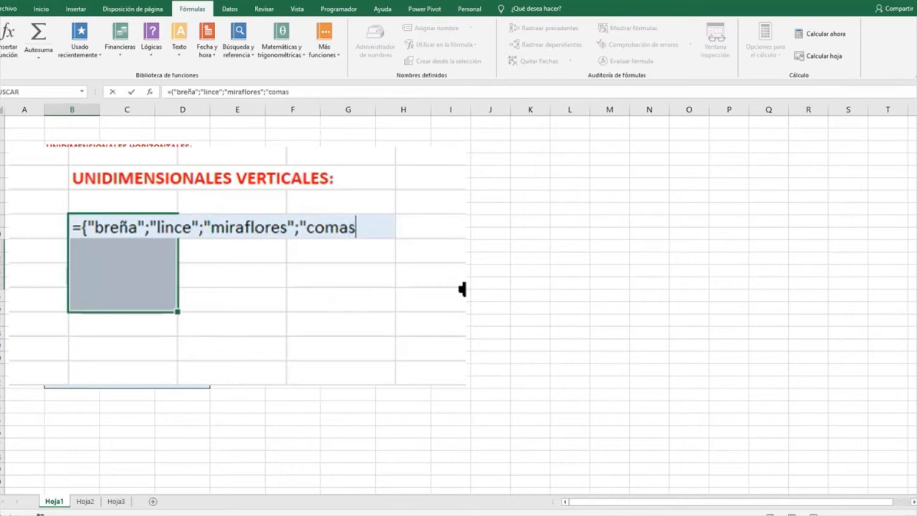
type("}")
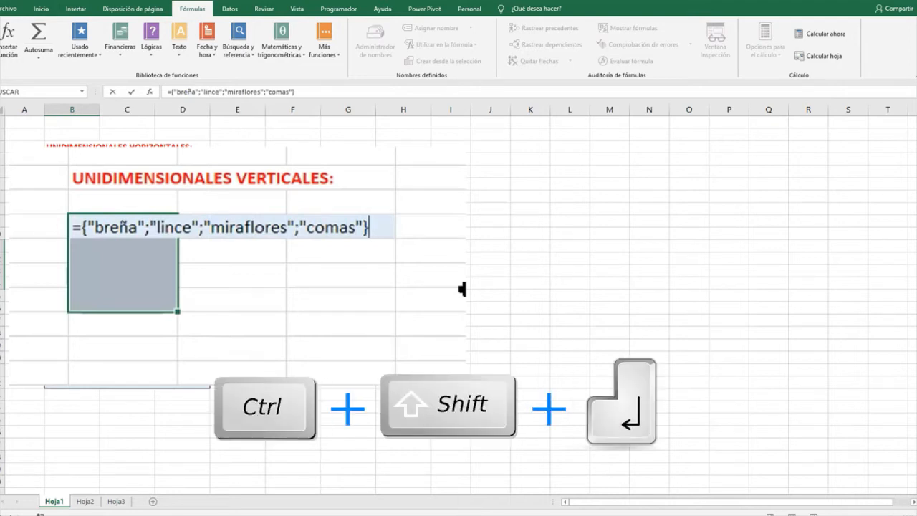
key("ctrl+shift+Return")
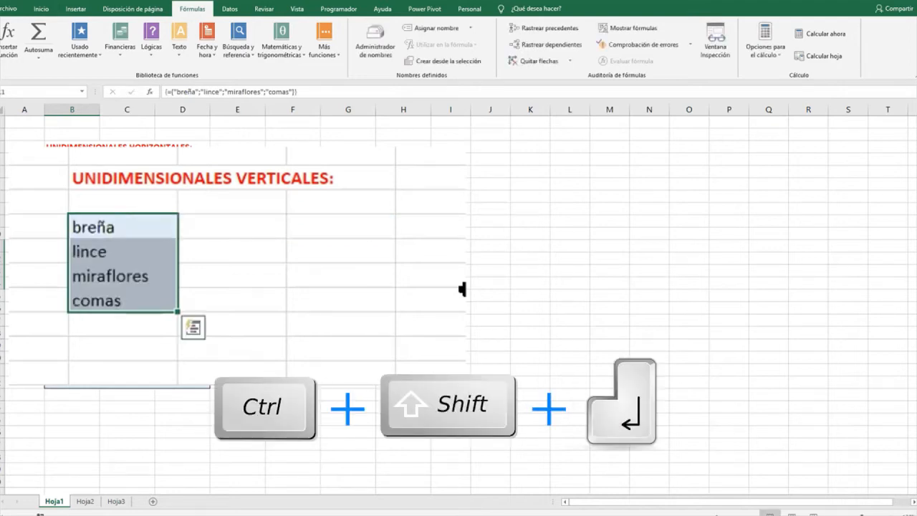
Check the formula behind each cell of the vertical array in B11:B14.
left_click_drag(129, 228, 132, 307)
left_click(129, 227)
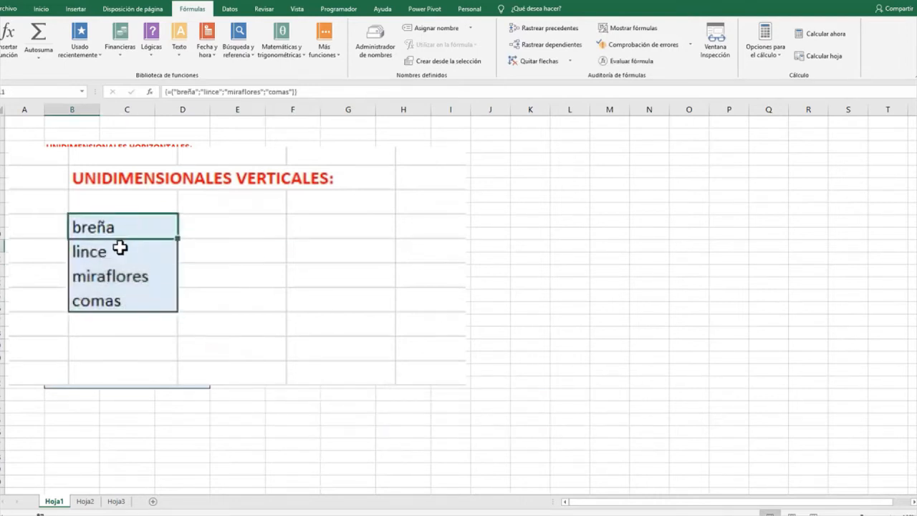
left_click(122, 251)
left_click(126, 275)
left_click(126, 300)
left_click(349, 283)
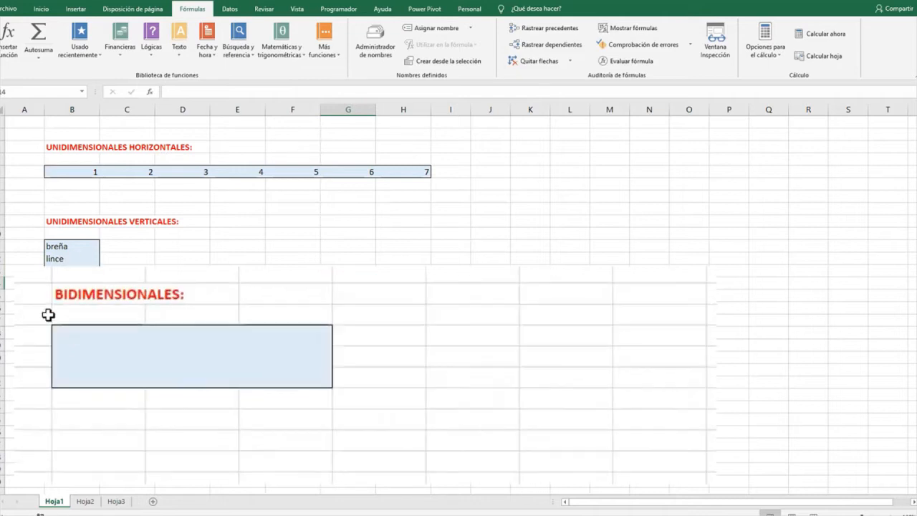
Examine the rows and cells of the shaded BIDIMENSIONALES range B20:D22 and compare it with the horizontal array.
left_click(91, 327)
left_click_drag(91, 327, 313, 377)
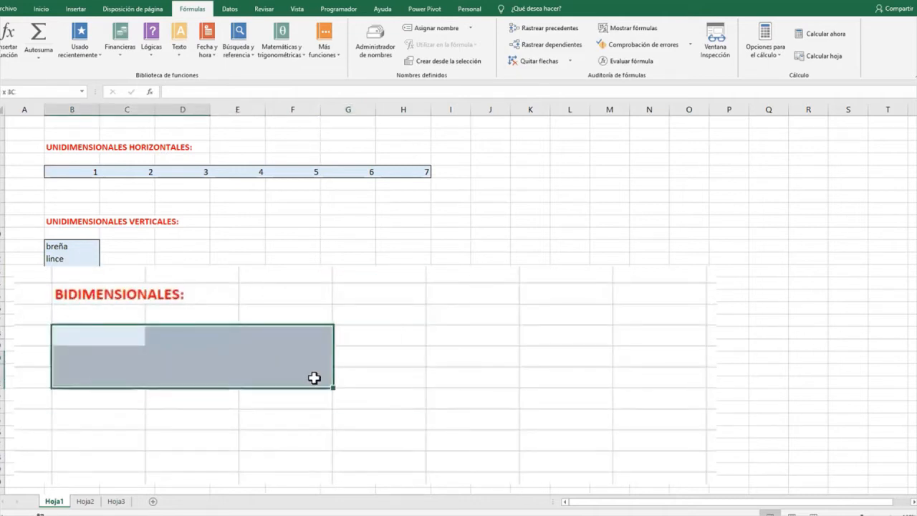
left_click(606, 304)
left_click_drag(128, 326, 272, 330)
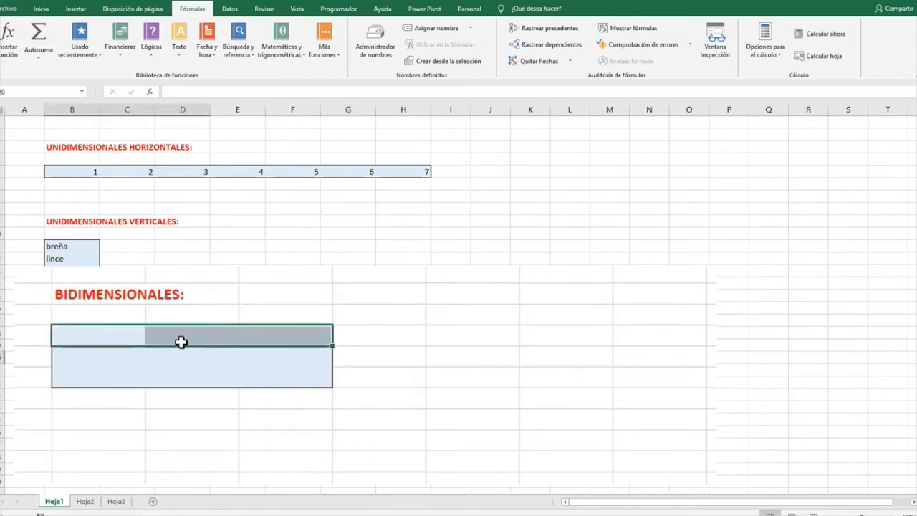
left_click_drag(94, 354, 296, 370)
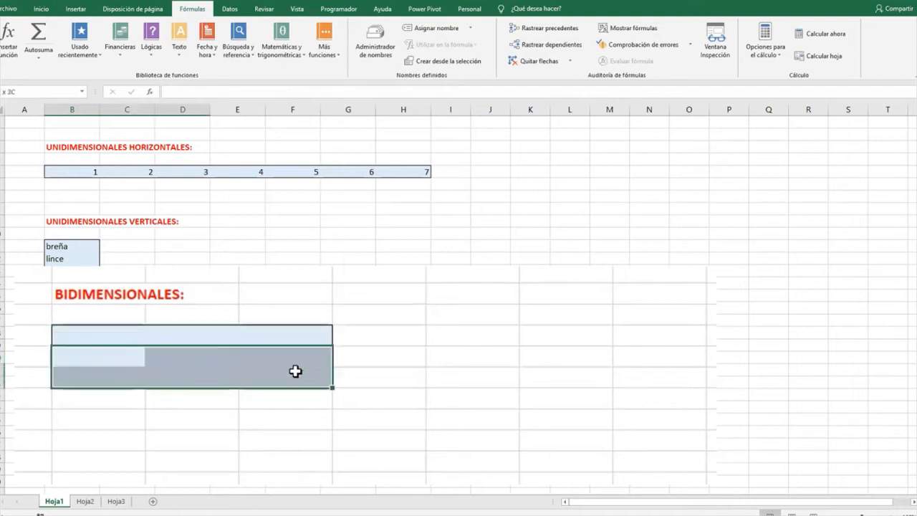
left_click(99, 356)
left_click(187, 360)
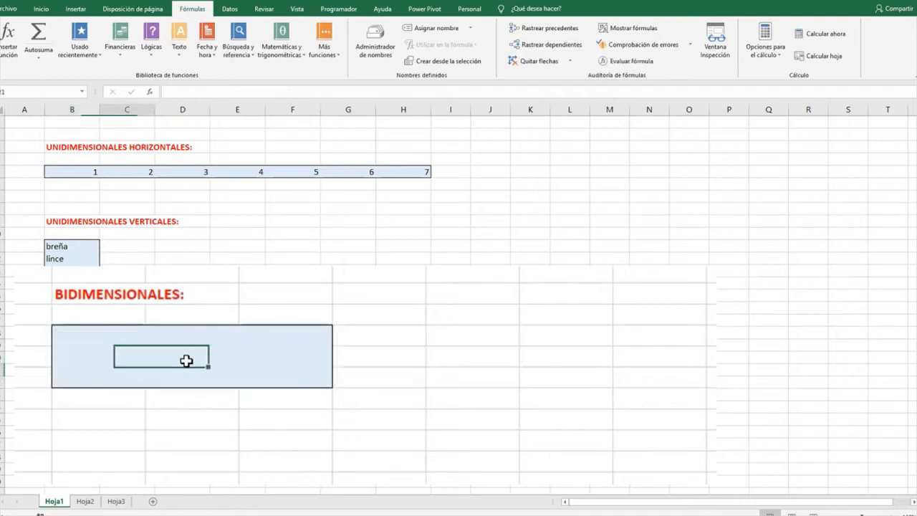
left_click(282, 354)
left_click(126, 380)
left_click(200, 375)
left_click(288, 374)
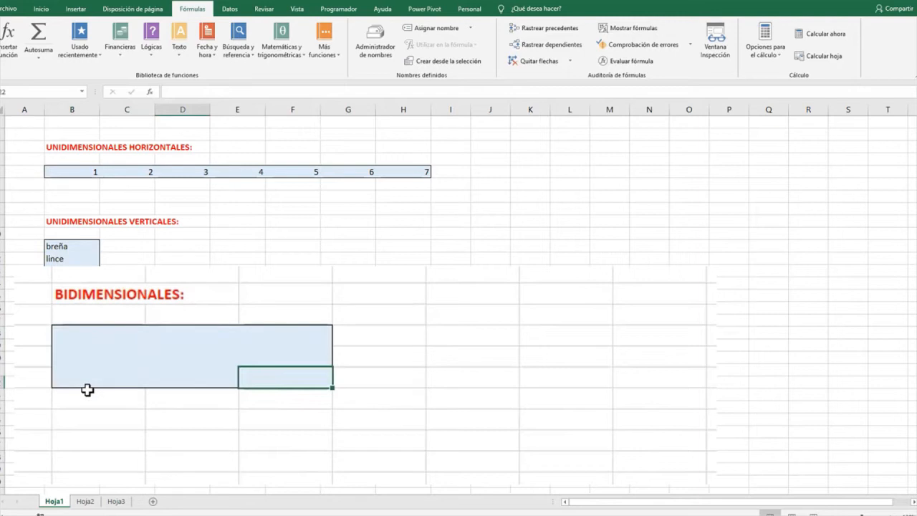
left_click(493, 380)
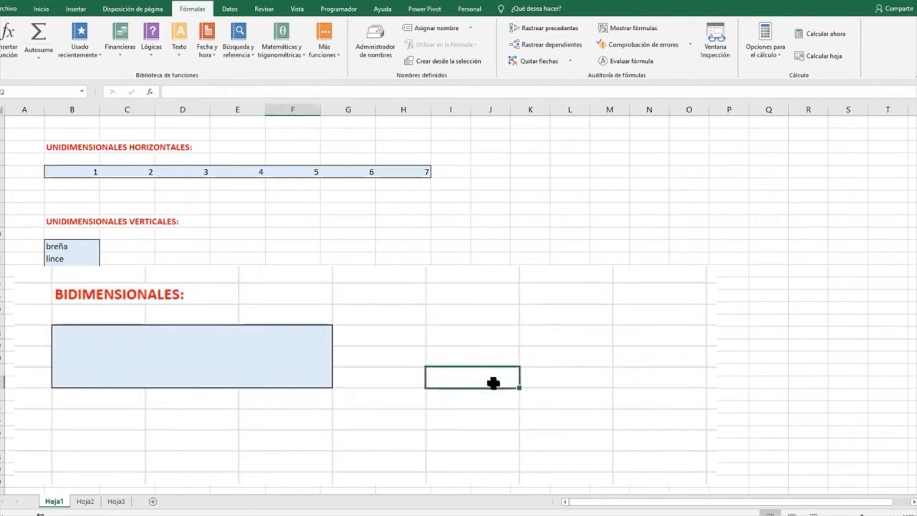
left_click_drag(99, 172, 443, 169)
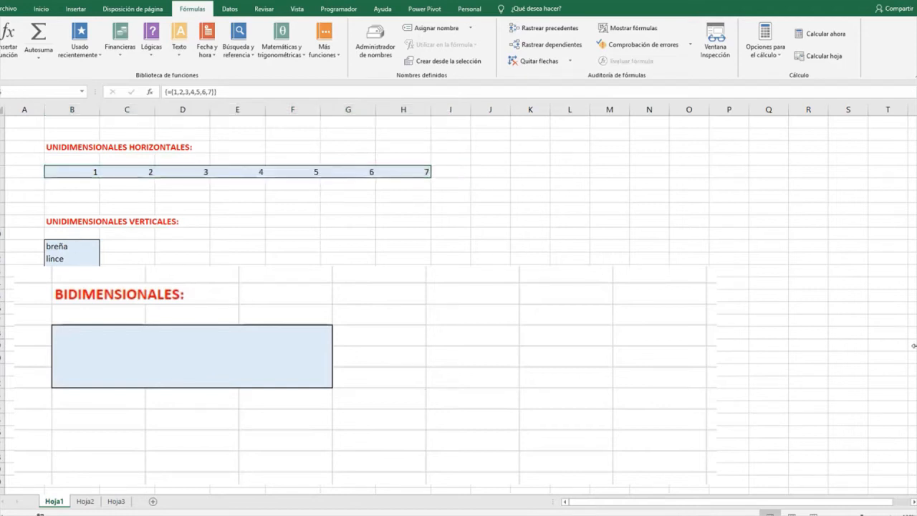
Fill the shaded range B20:D22 under BIDIMENSIONALES with the array formula ={"A","B","C";1,2,3;4,5,6}.
left_click(74, 331)
left_click_drag(73, 330, 296, 372)
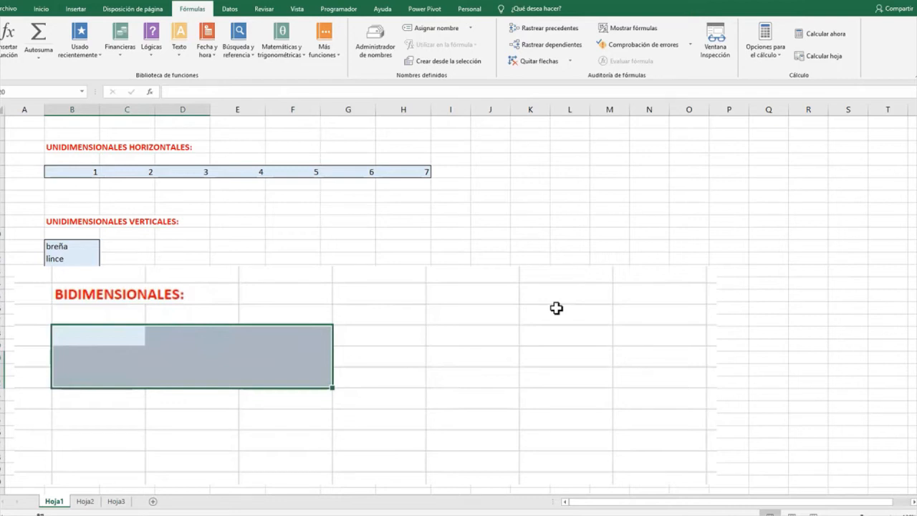
type("={")
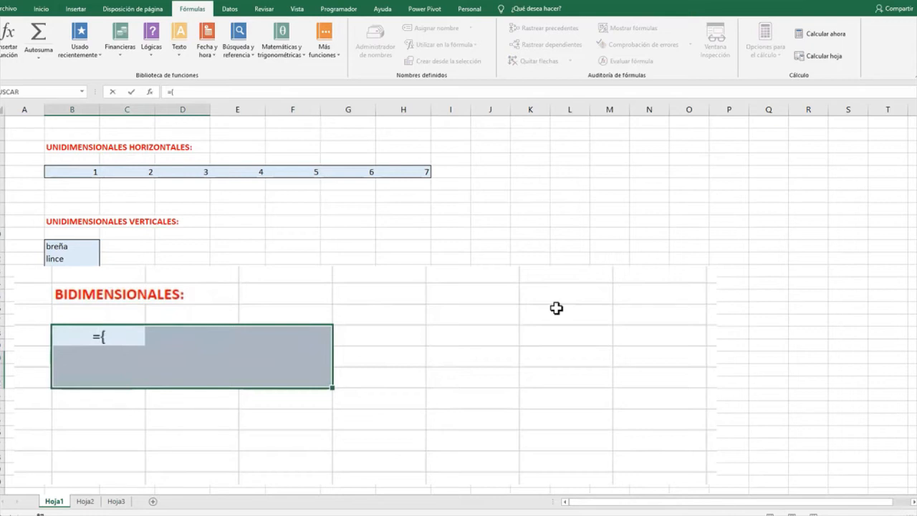
type("\"A\",\"B")
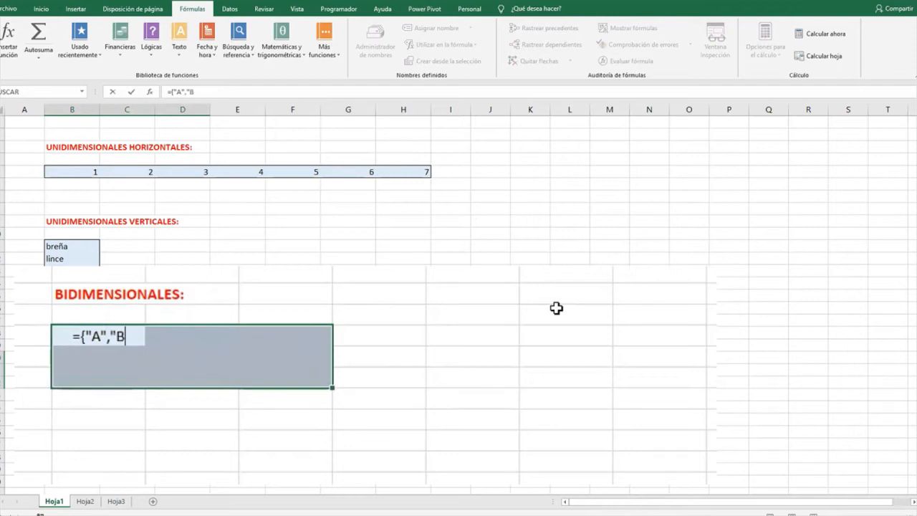
type("\",\"C\"")
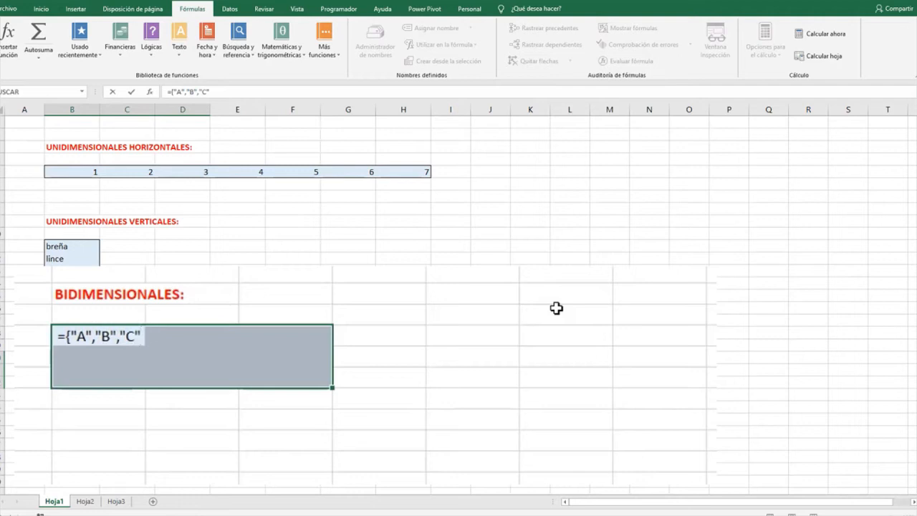
type(";")
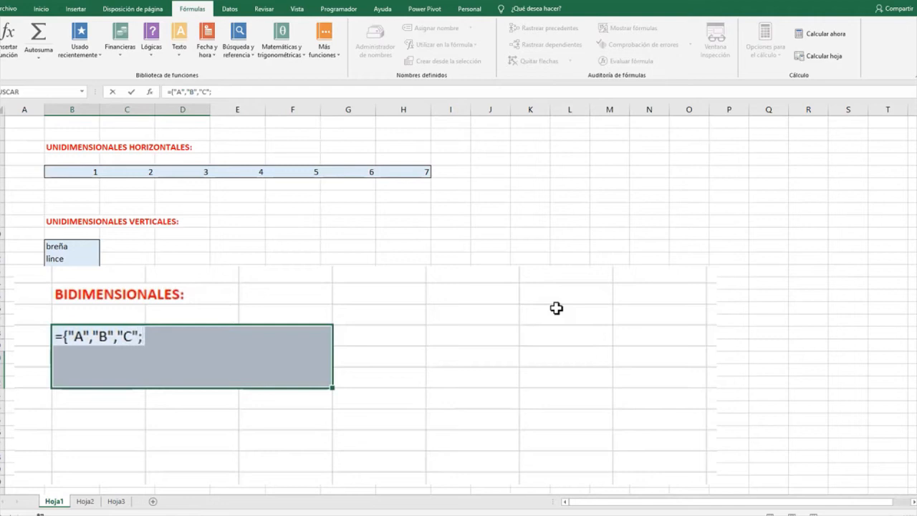
type("1,2,3")
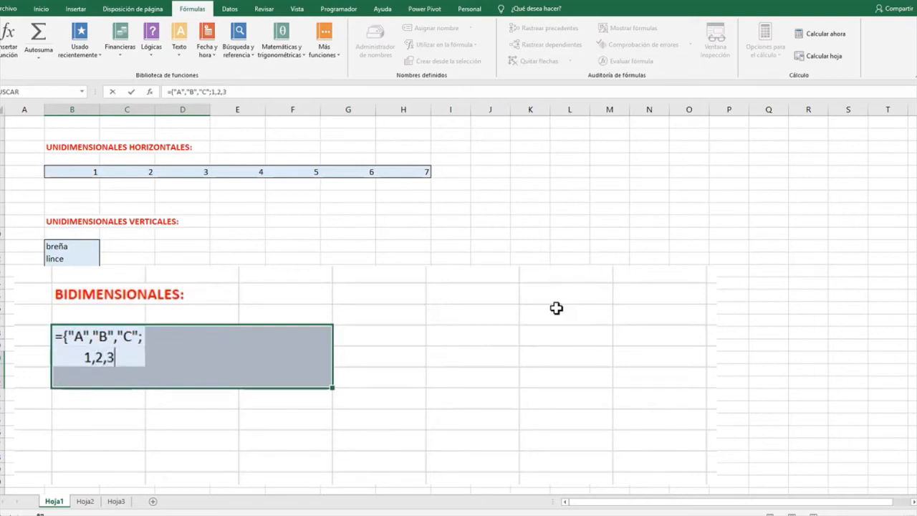
type(";")
type("4")
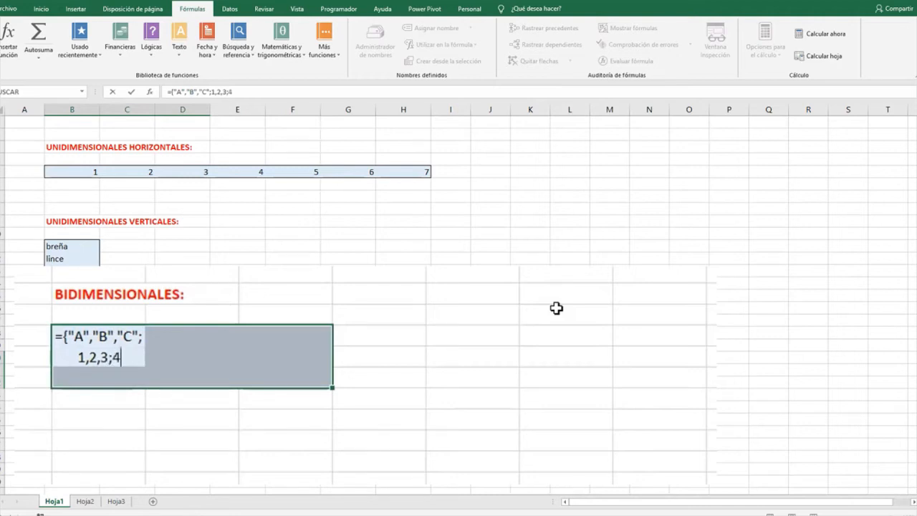
type(",5,6")
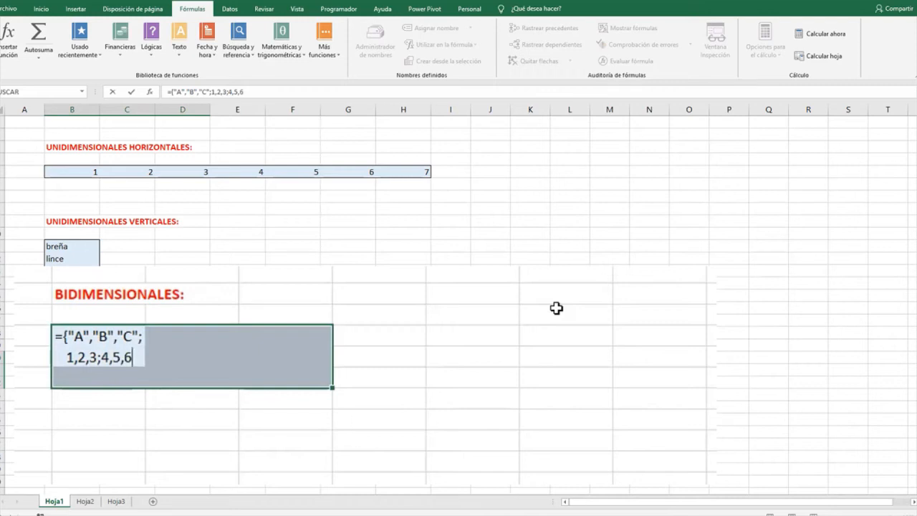
type("}")
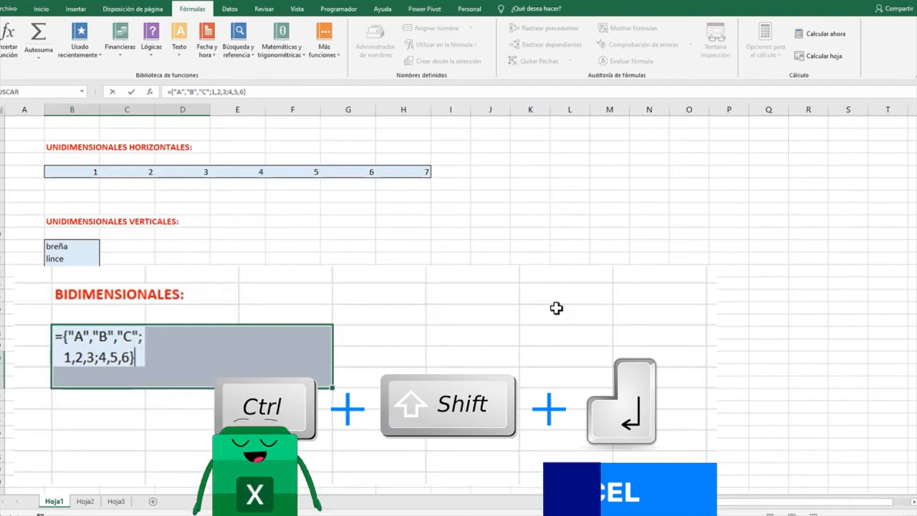
key("ctrl+shift+Return")
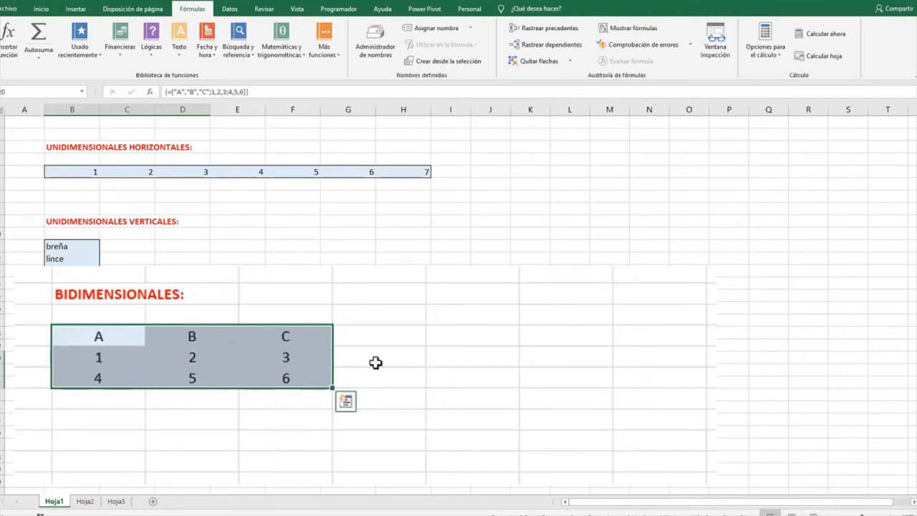
Check the three rows of the two-dimensional array in B20:D22 and the array formula behind its first cell.
left_click_drag(91, 337, 209, 336)
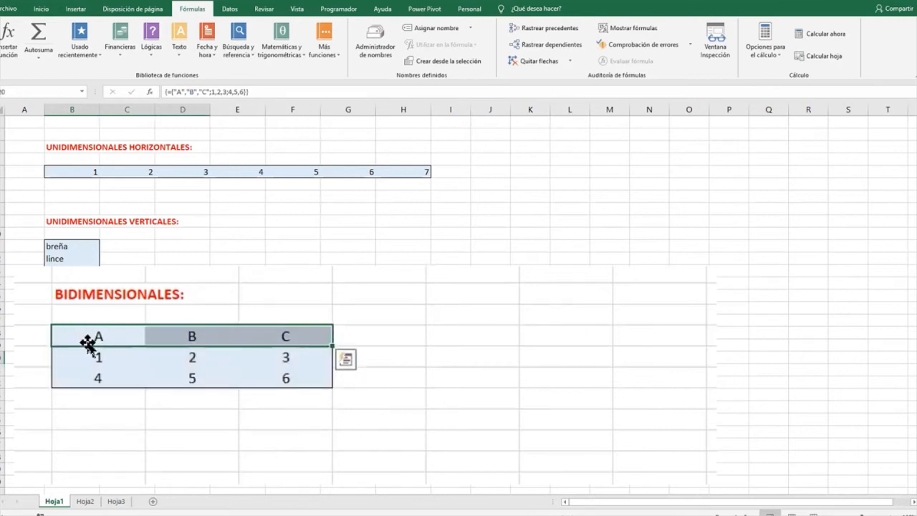
left_click_drag(87, 353, 286, 356)
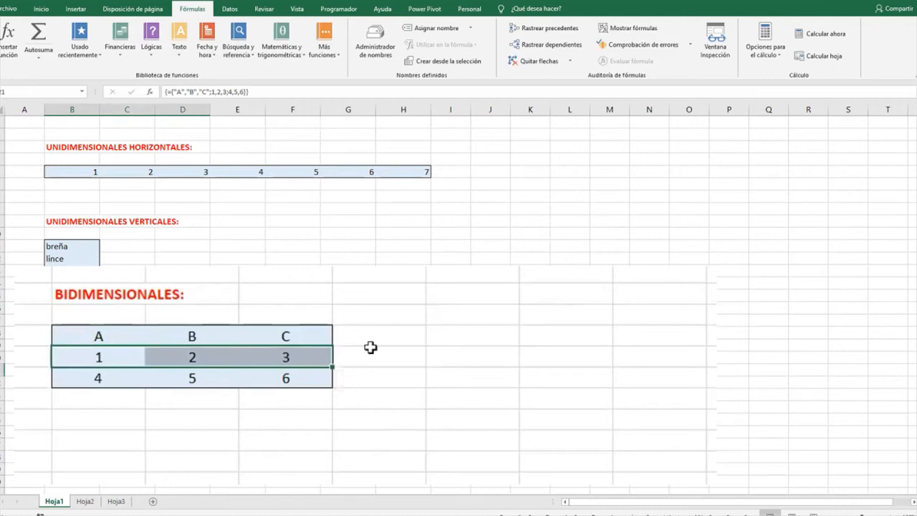
left_click_drag(89, 378, 287, 377)
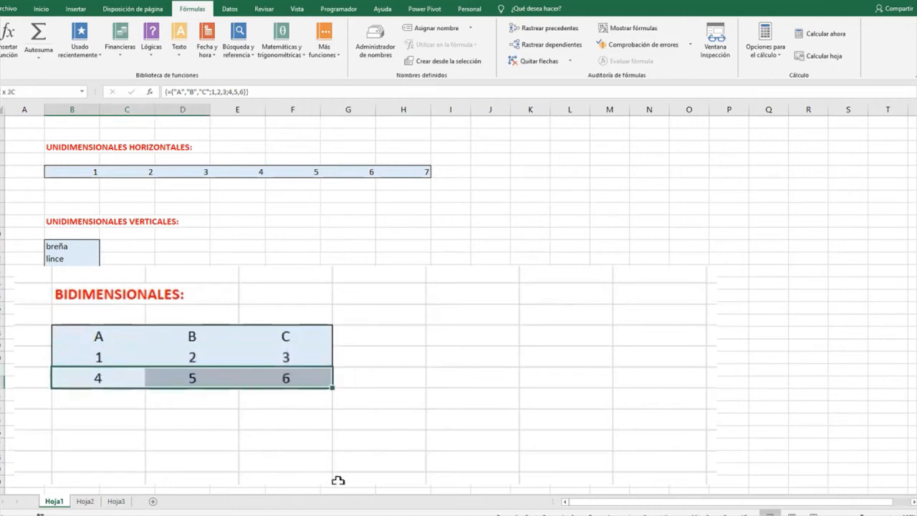
double_click(105, 335)
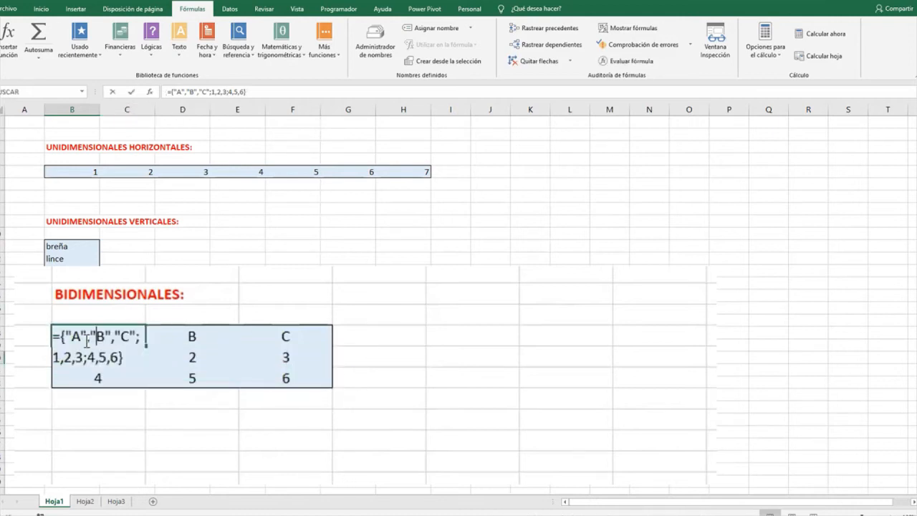
left_click(86, 339)
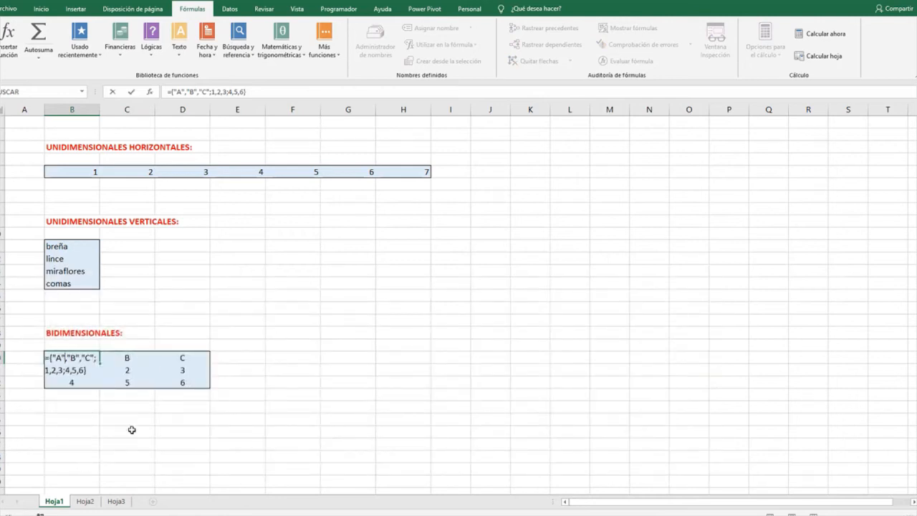
key("ctrl+shift+Return")
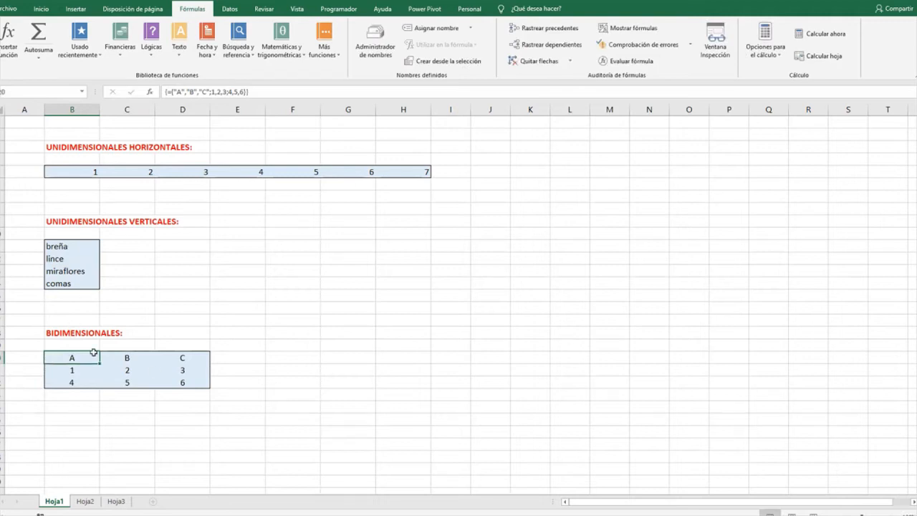
Try to change only cell D5 inside the horizontal array under UNIDIMENSIONALES HORIZONTALES.
left_click(89, 173)
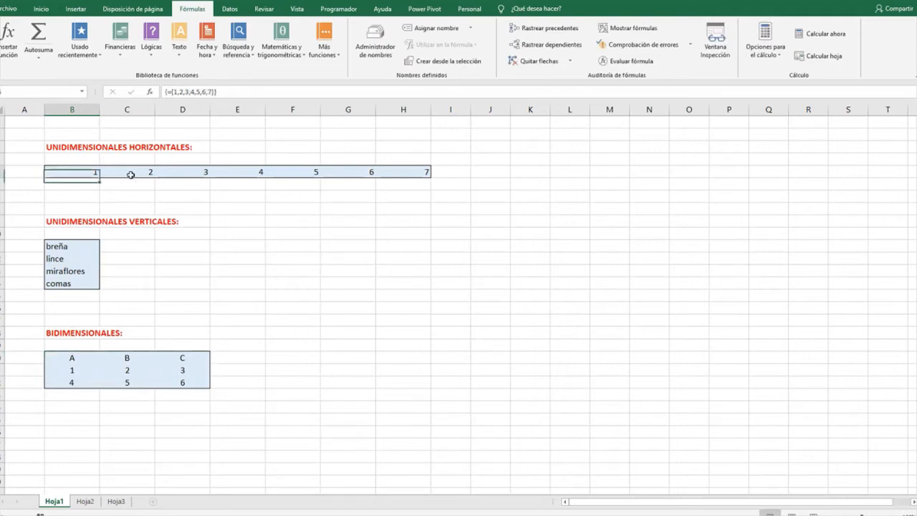
left_click_drag(223, 175, 446, 174)
left_click(326, 255)
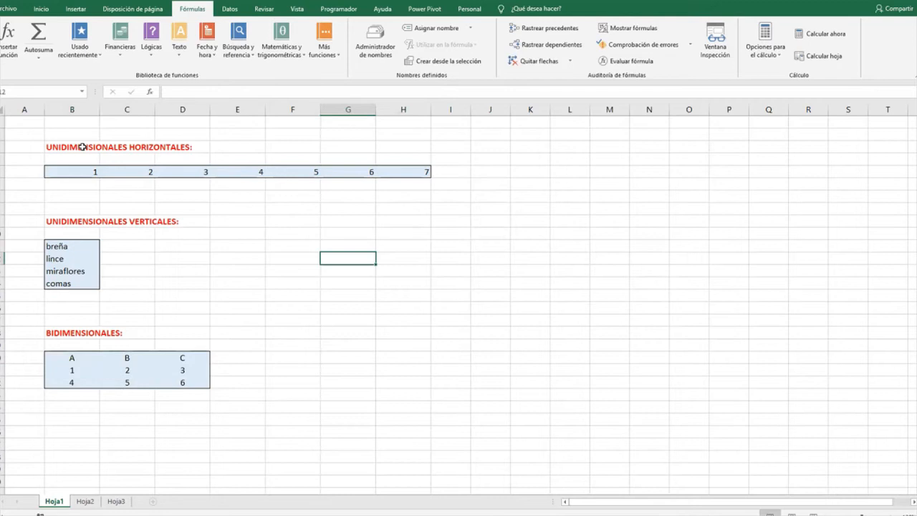
left_click(188, 172)
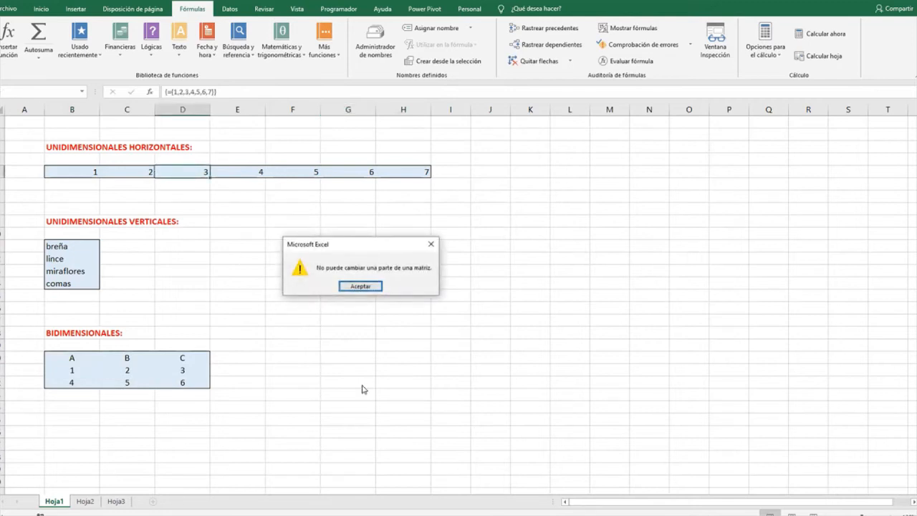
left_click(361, 286)
Review each of the three arrays as a whole block: B5:H5, B11:B14 and B20:D22.
left_click_drag(63, 169, 415, 172)
left_click_drag(70, 244, 73, 282)
left_click_drag(58, 355, 206, 384)
left_click(404, 345)
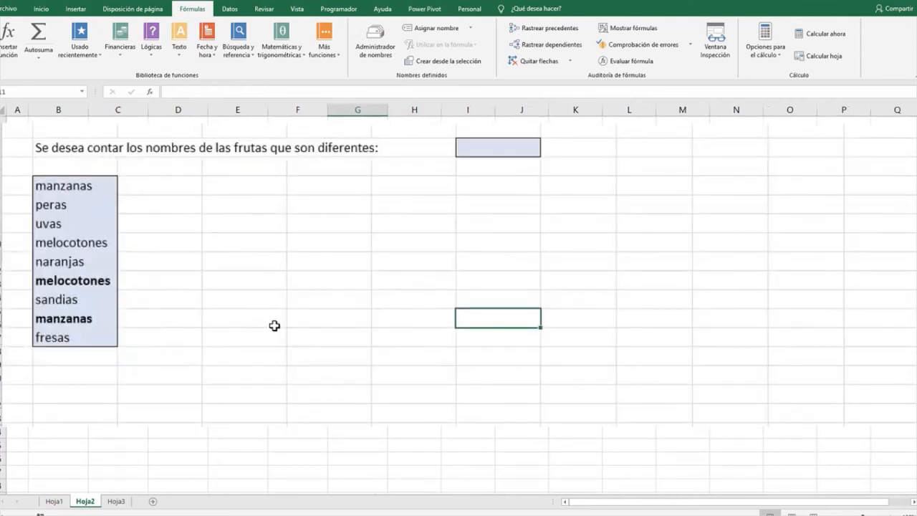
Switch to Hoja2 and read through the fruit list from manzanas down to the bold melocotones.
left_click_drag(53, 186, 76, 336)
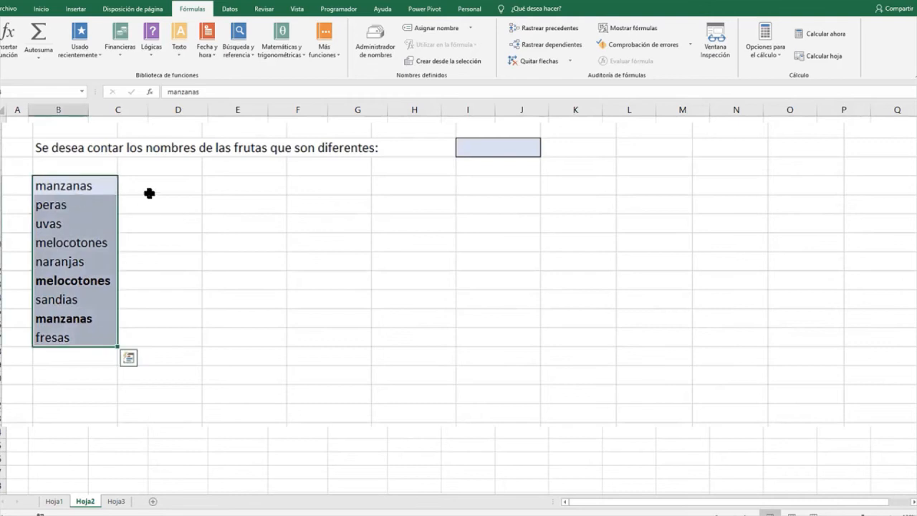
key("Return")
key("Return")
key("Return")
key("Return")
key("Return")
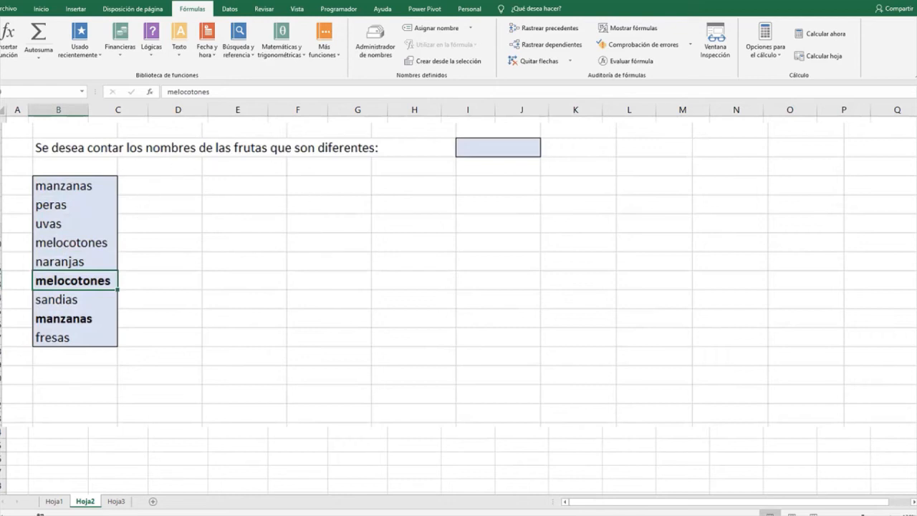
Examine the shaded result cell beside the counting question and the whole fruit list from manzanas to fresas.
left_click(498, 148)
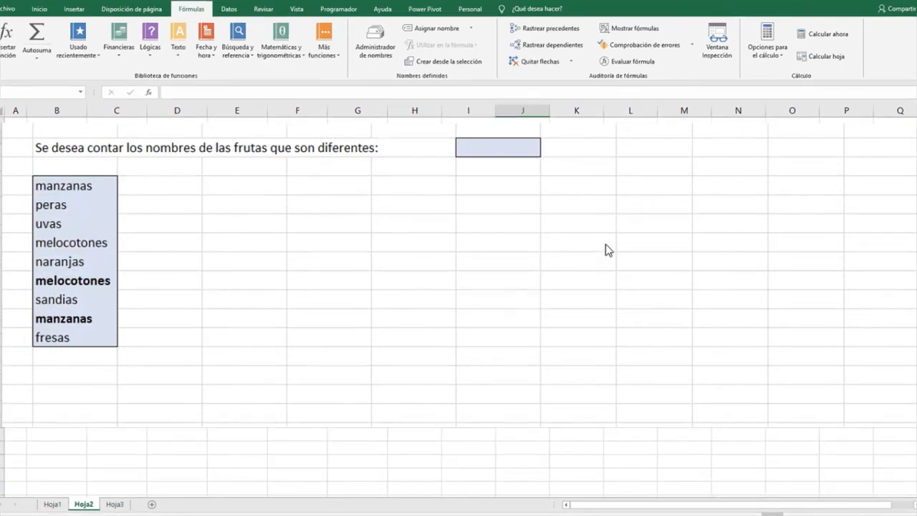
left_click(357, 138)
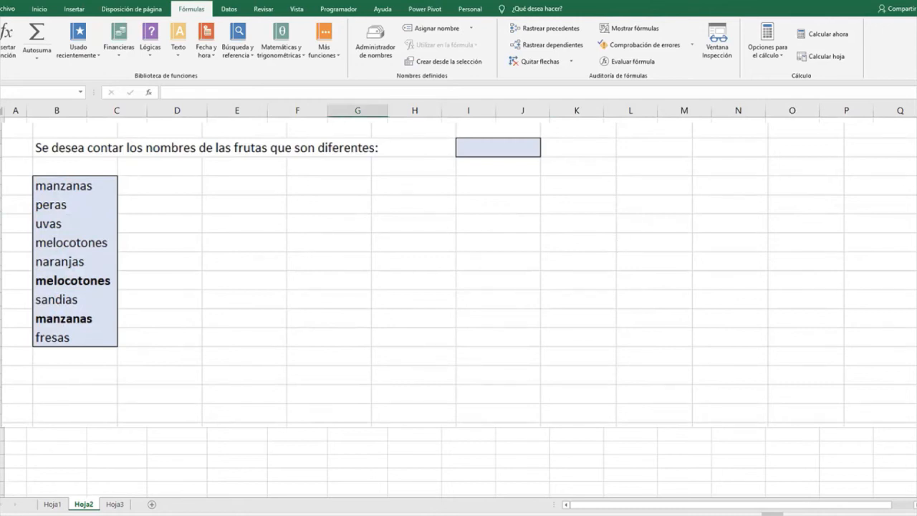
left_click(58, 184)
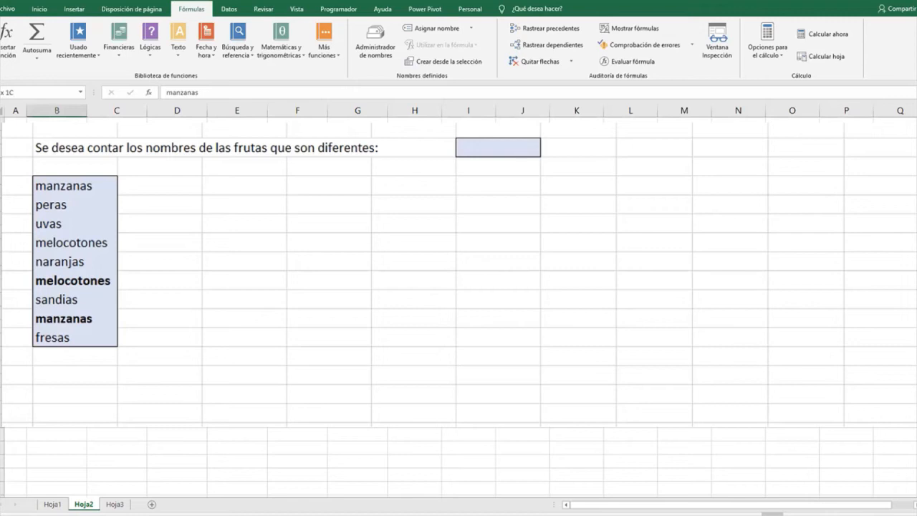
left_click(237, 215)
left_click_drag(57, 184, 57, 287)
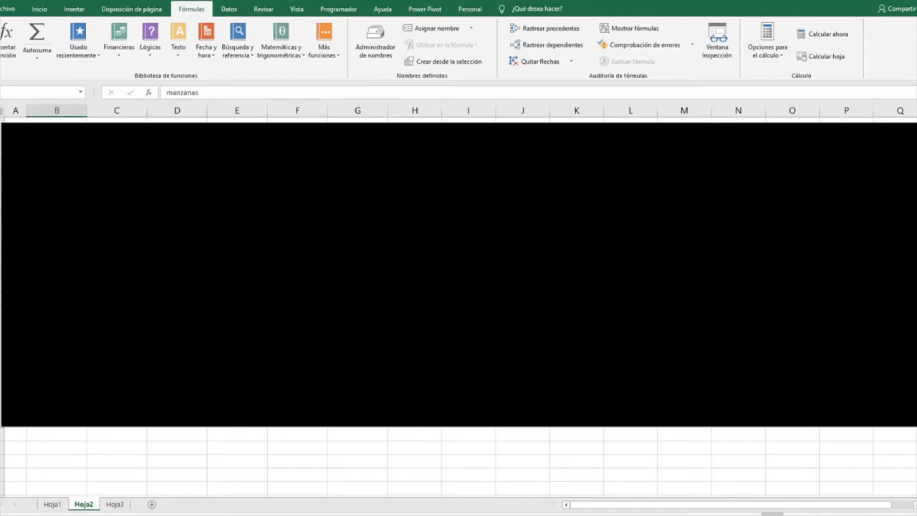
left_click(176, 215)
left_click_drag(57, 184, 57, 287)
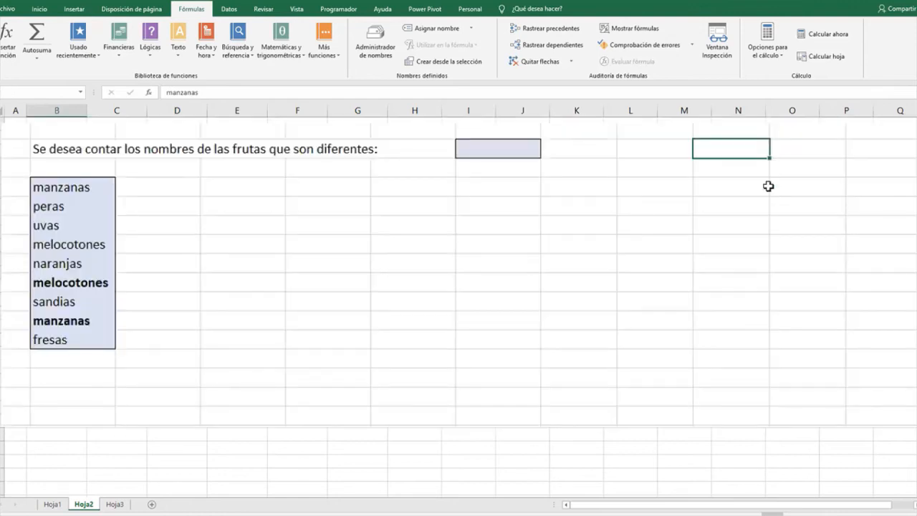
left_click(502, 147)
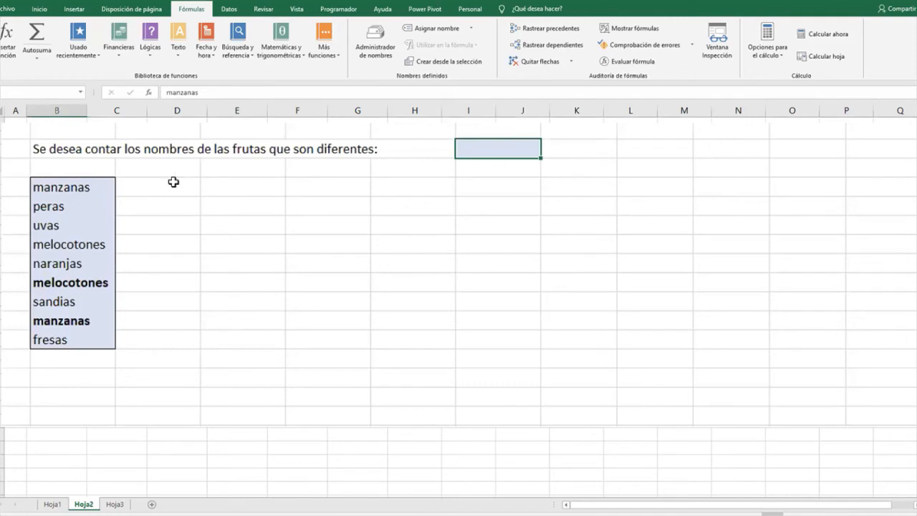
left_click_drag(91, 186, 71, 339)
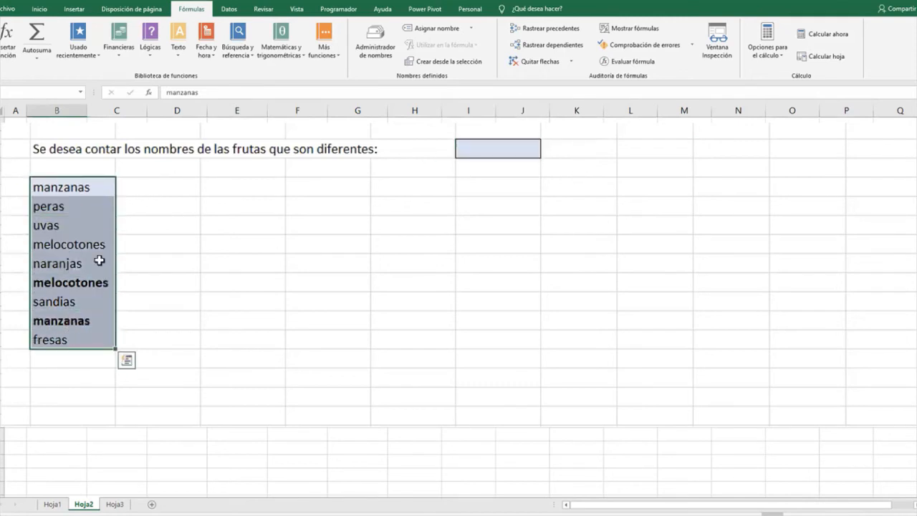
left_click(361, 267)
left_click_drag(68, 188, 72, 340)
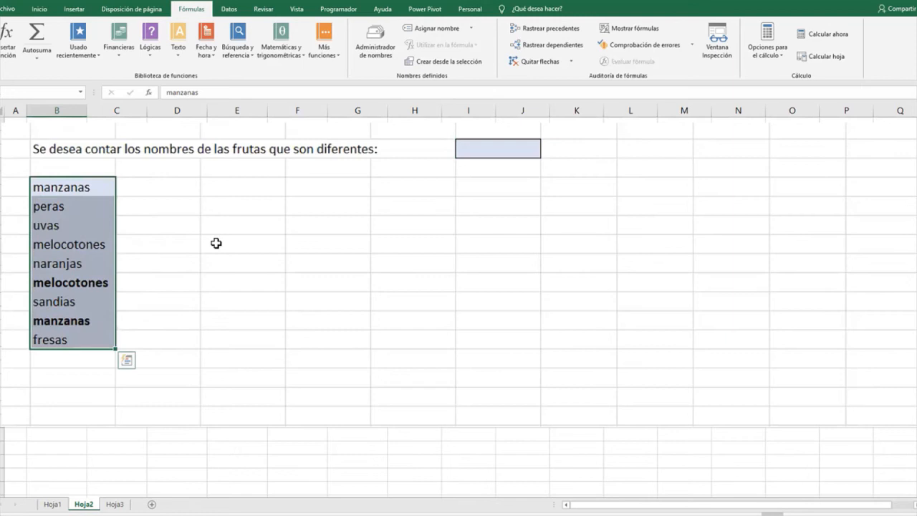
left_click(215, 243)
left_click_drag(92, 182, 72, 339)
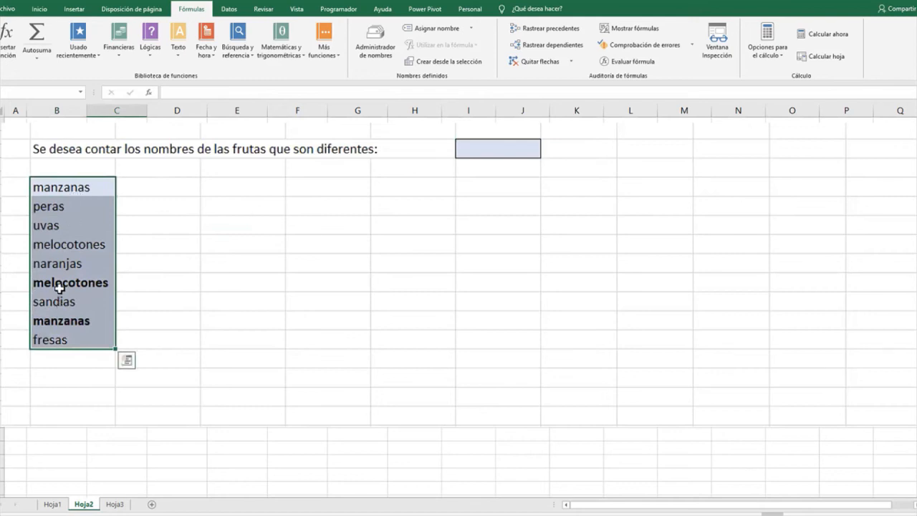
left_click(293, 257)
left_click(60, 187)
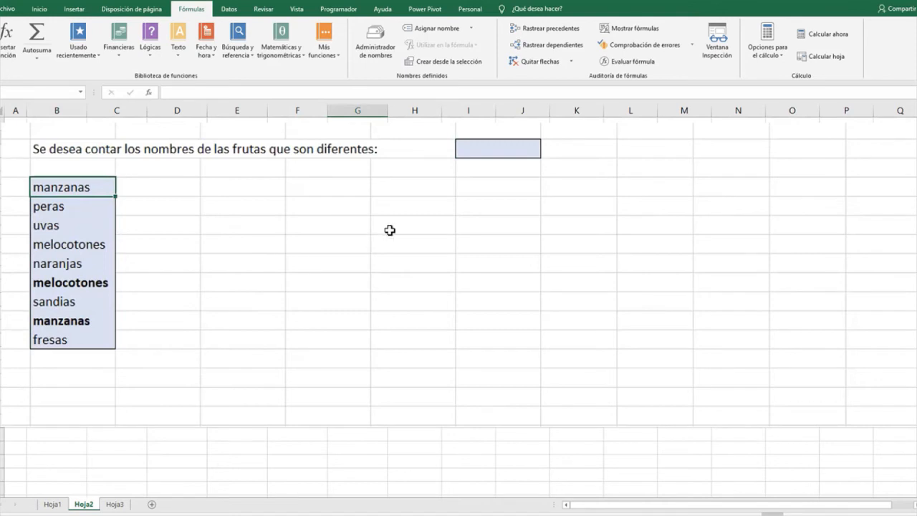
left_click_drag(83, 191, 65, 340)
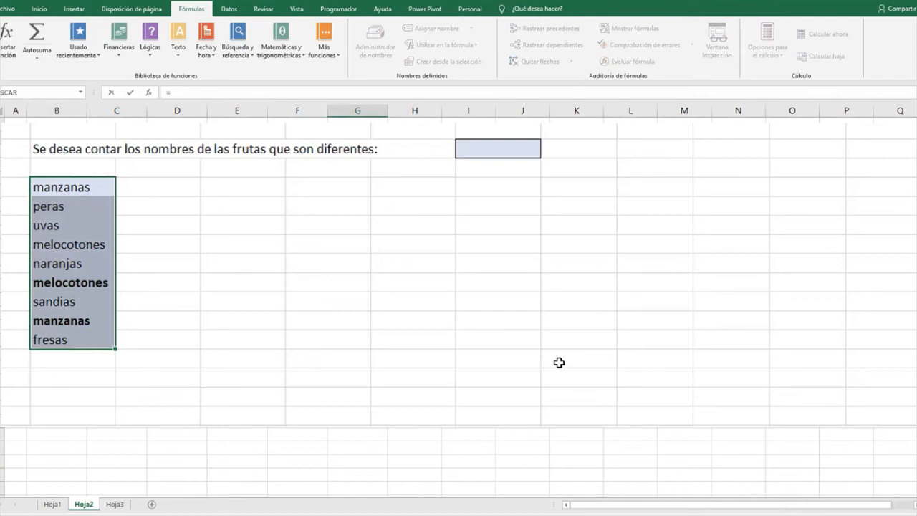
Start the formula =SUMA(1/CONTAR.SI( in the shaded result cell beside the fruit-counting question.
left_click(188, 239)
type("SUMA(1")
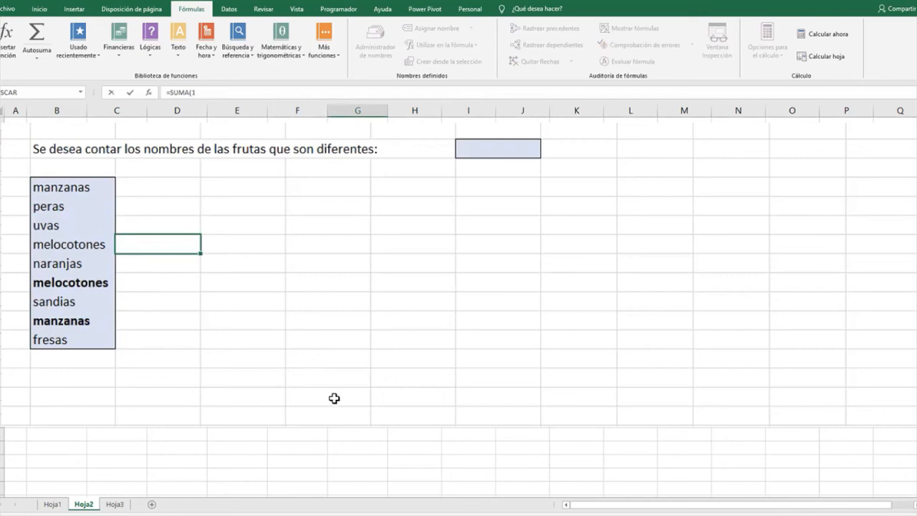
left_click(495, 149)
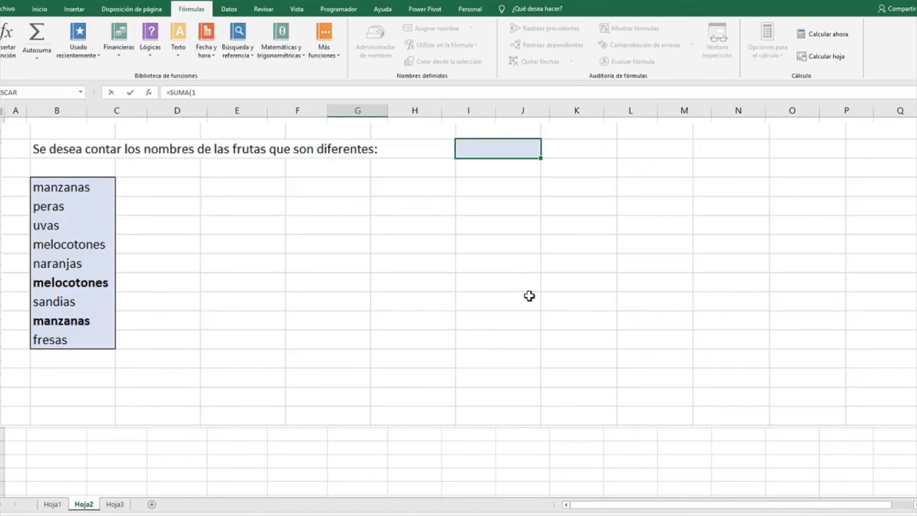
type("/")
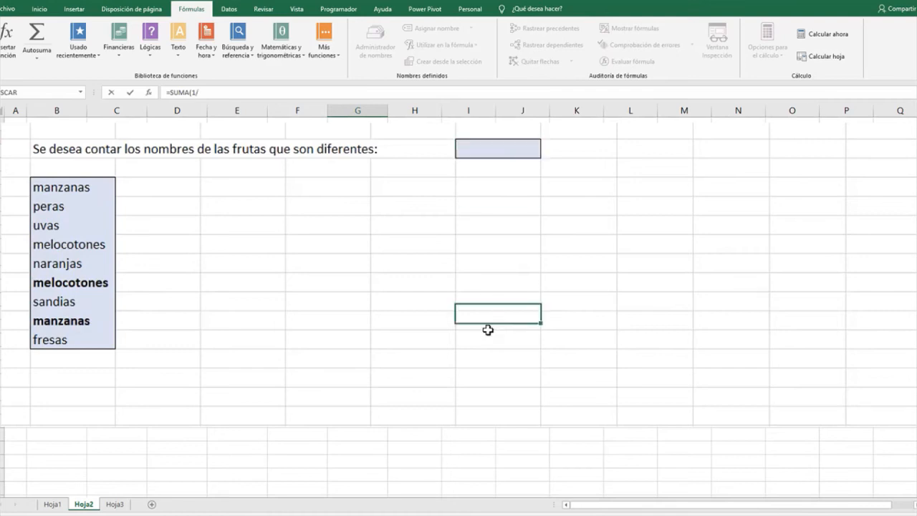
left_click(492, 148)
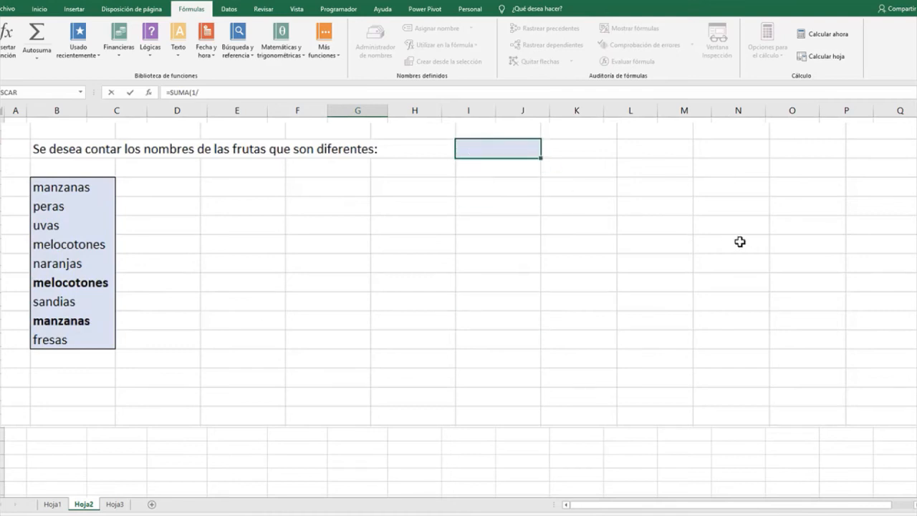
type("CON")
type("SUMA")
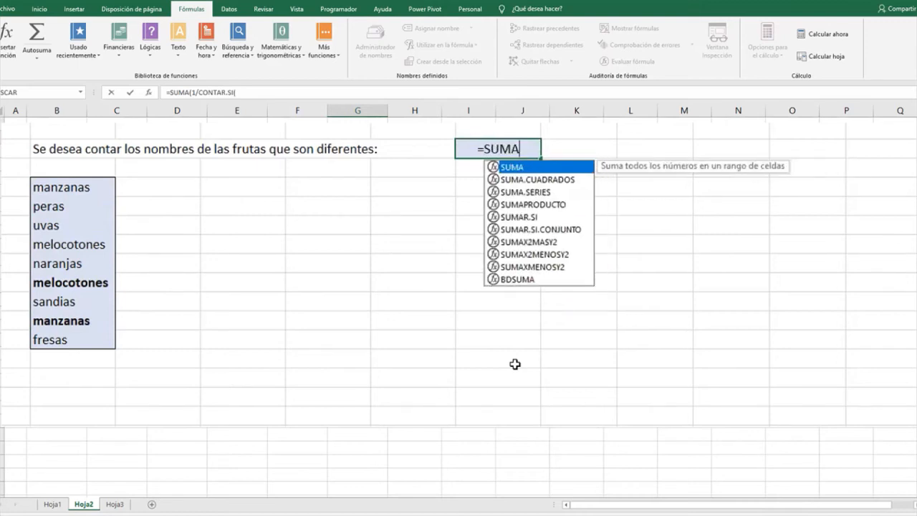
type("(1/")
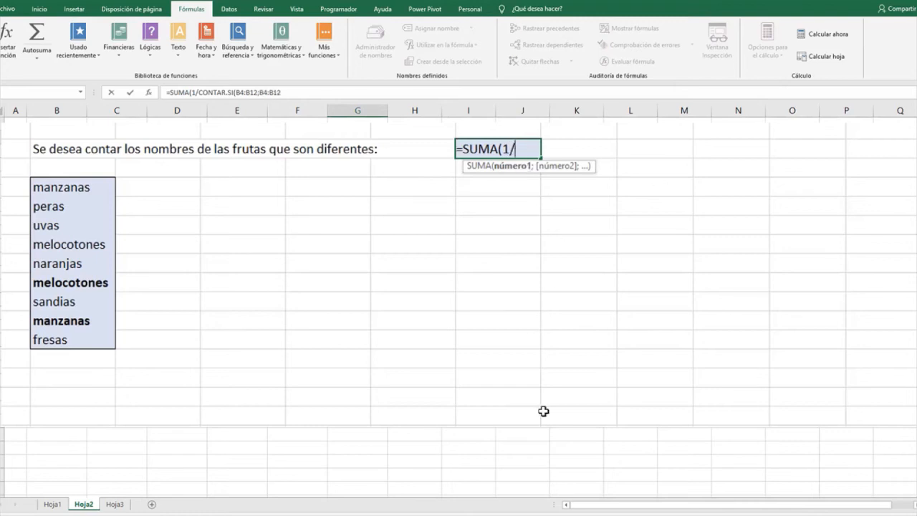
type("CONTAR.")
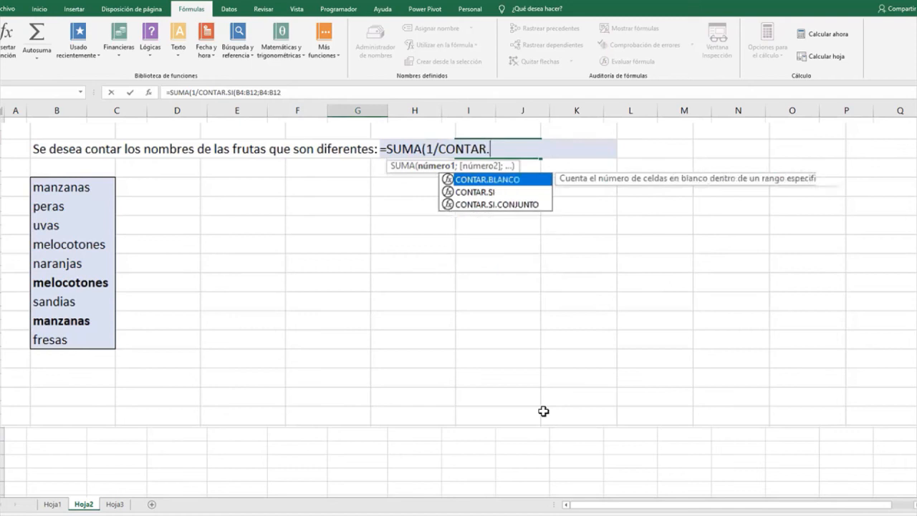
type("SI(")
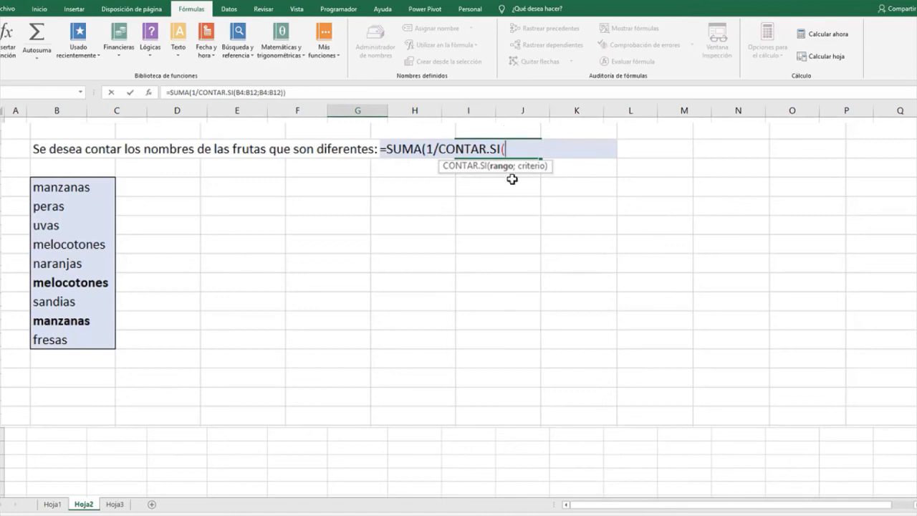
Complete the formula as =SUMA(1/CONTAR.SI(B4:B12;B4:B12)) and enter it as an array formula.
left_click(84, 187)
left_click_drag(84, 188, 88, 342)
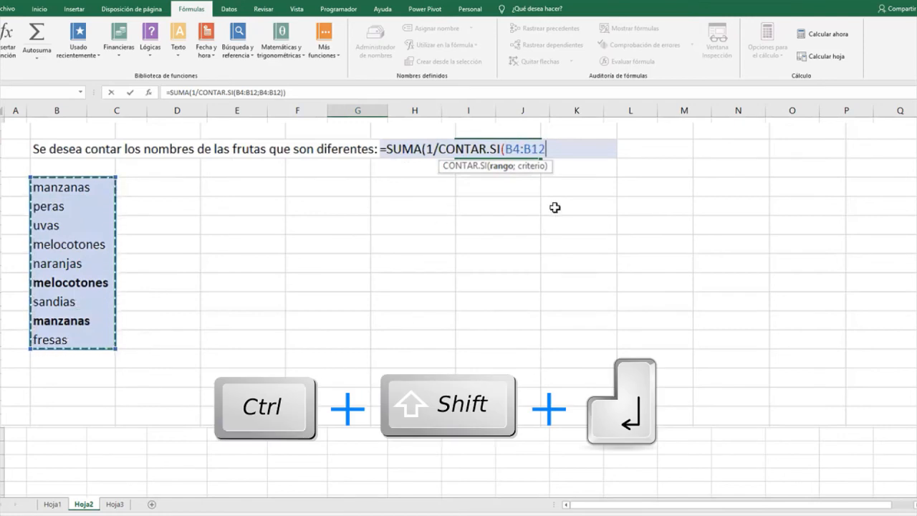
type(";")
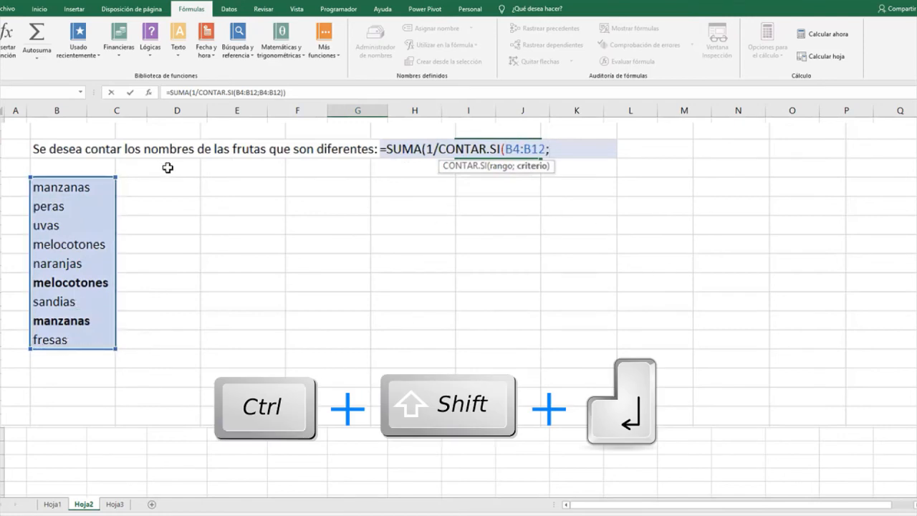
left_click_drag(79, 192, 81, 342)
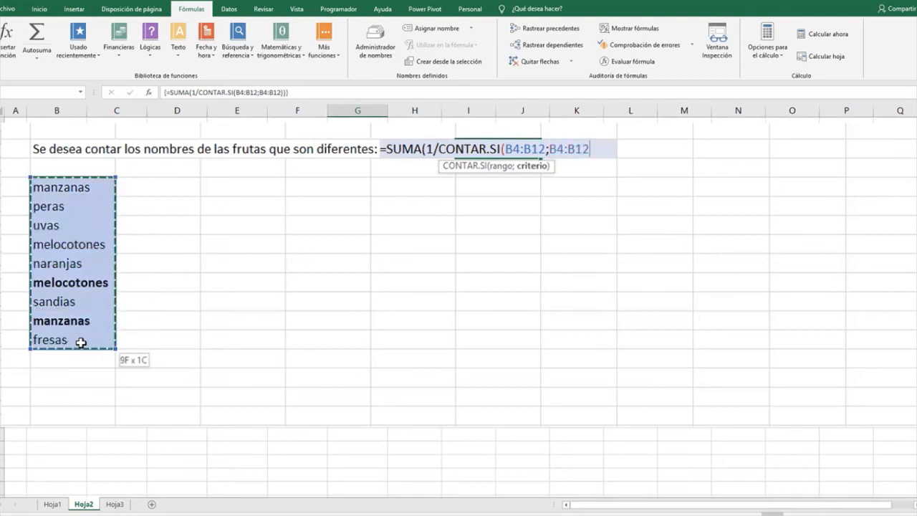
type(")")
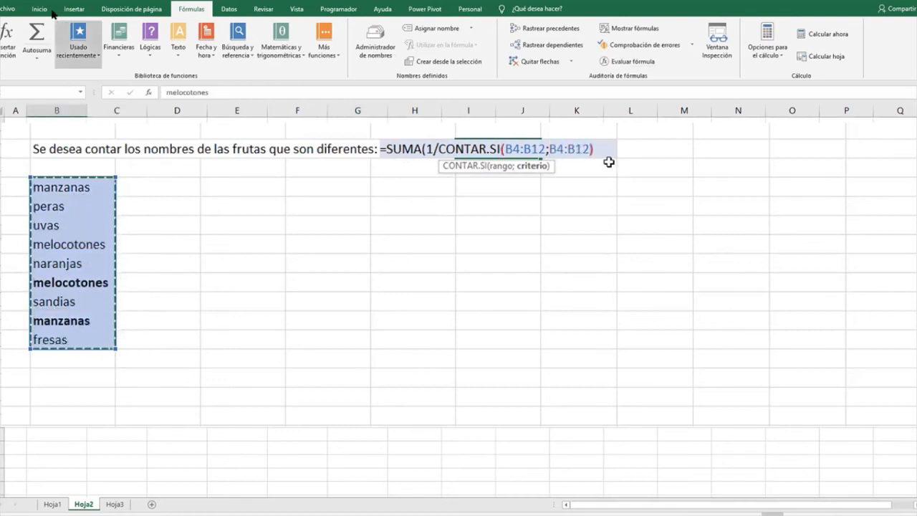
left_click(40, 9)
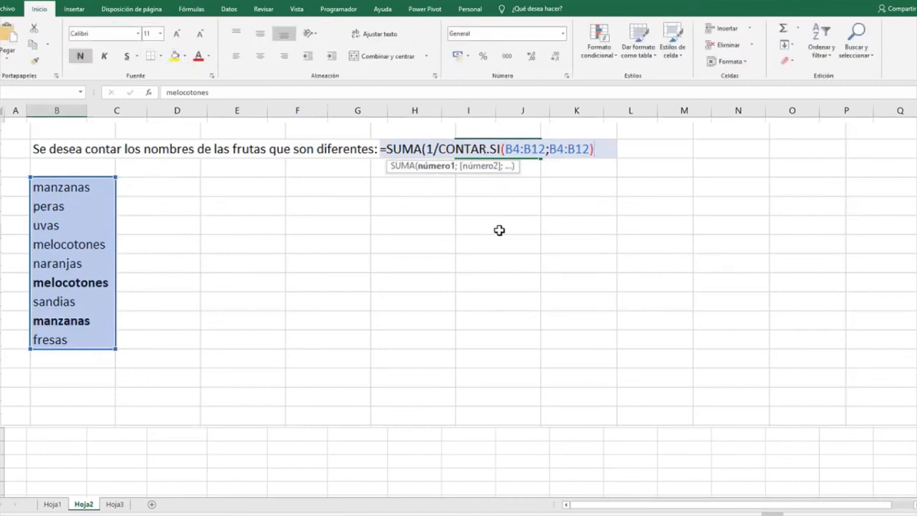
type(")")
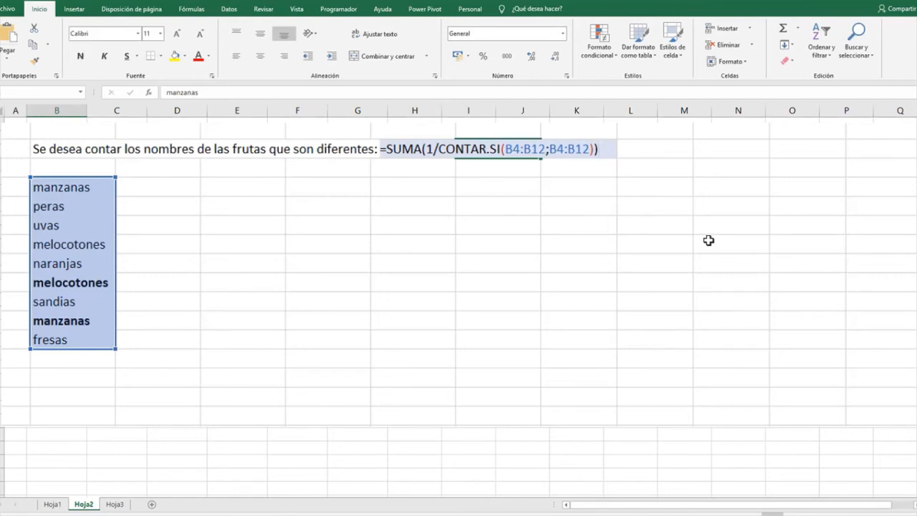
key("ctrl+shift+Return")
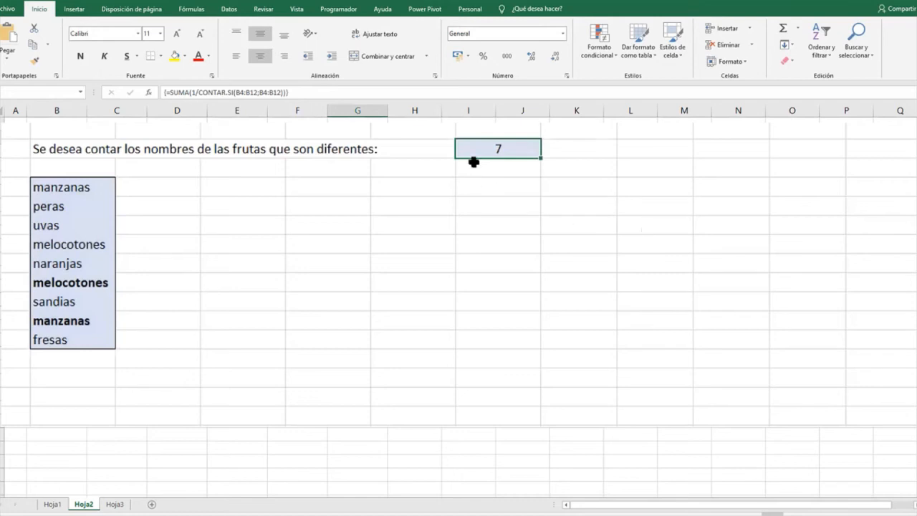
Fill the two bold repeated fruit names, melocotones and manzanas, with yellow.
left_click_drag(83, 190, 93, 354)
left_click(128, 285)
left_click(80, 278)
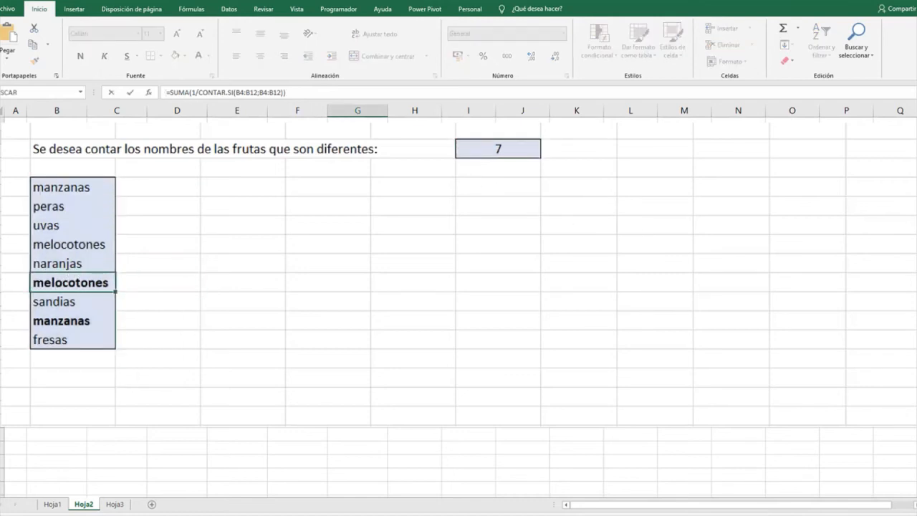
left_click(175, 56)
left_click(93, 240)
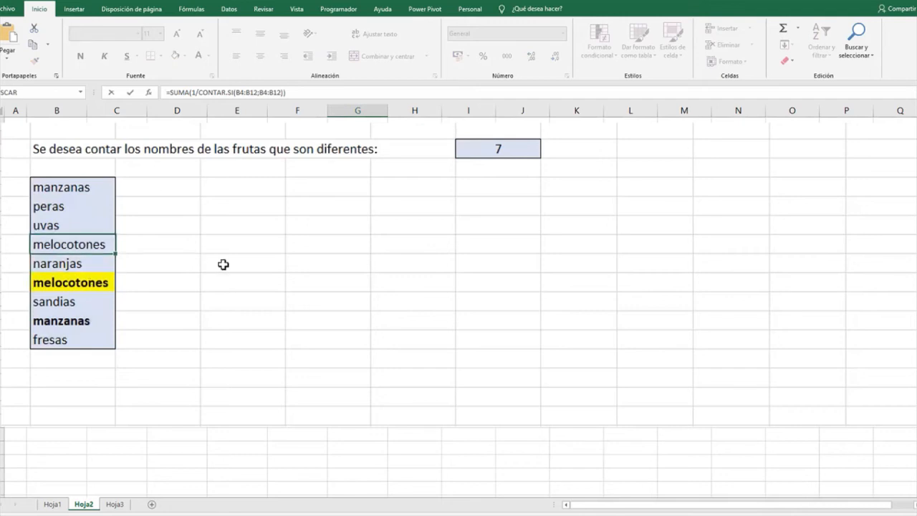
left_click(88, 320)
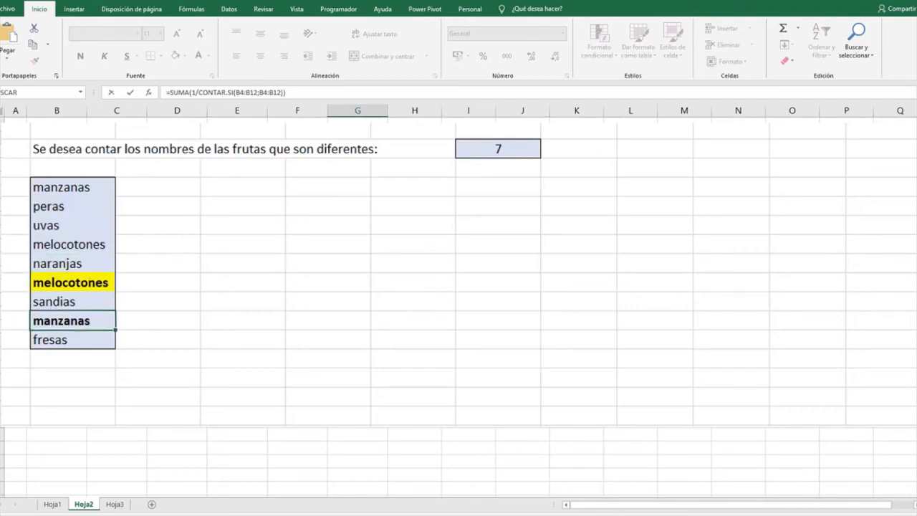
left_click(88, 181)
Compare the whole fruit list from manzanas to fresas with the result cell beside the question.
left_click_drag(71, 183, 77, 358)
left_click_drag(82, 185, 83, 343)
left_click(484, 150)
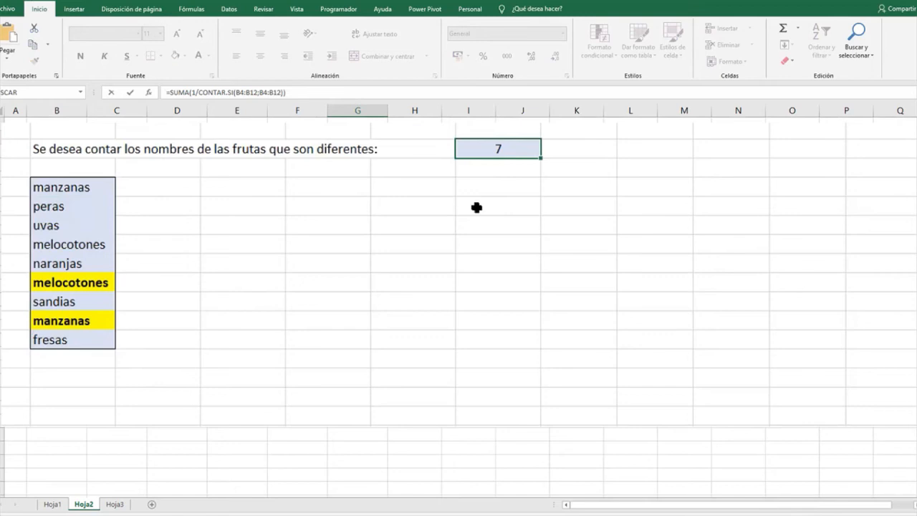
Open the result cell's formula and examine its CONTAR.SI function with its range and criterion arguments.
double_click(500, 145)
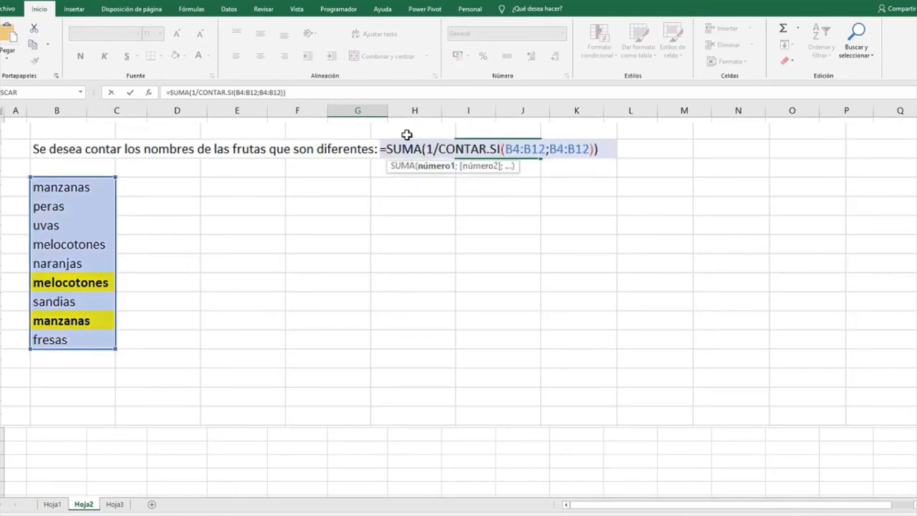
left_click_drag(439, 148, 585, 149)
left_click(447, 148)
left_click_drag(438, 148, 503, 148)
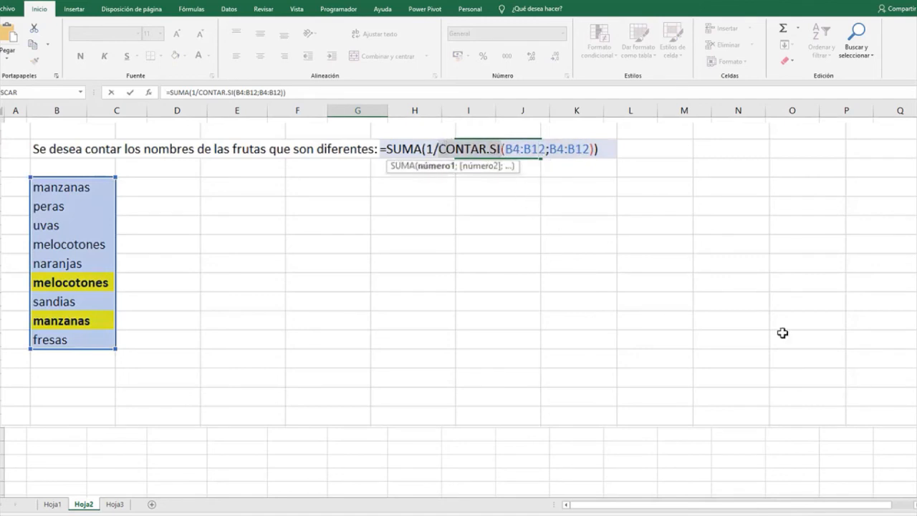
key("F9")
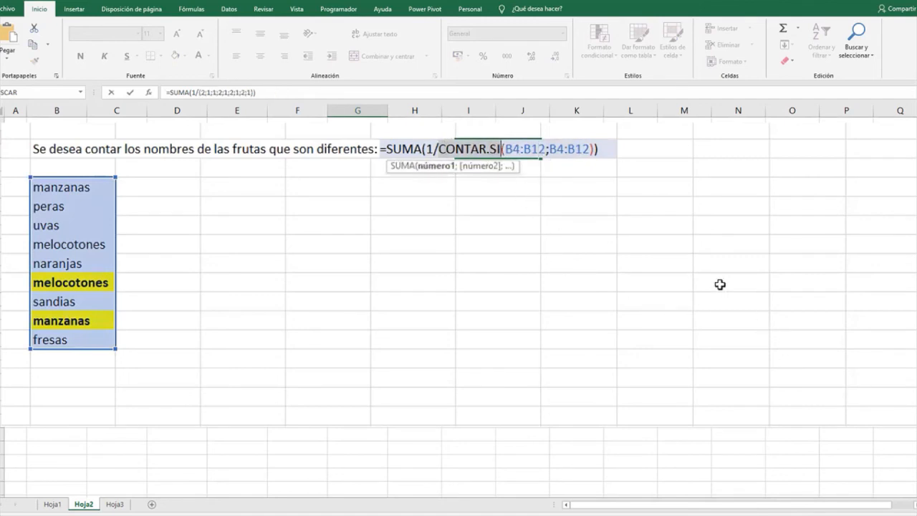
left_click(510, 148)
left_click_drag(507, 148, 545, 148)
left_click(560, 148)
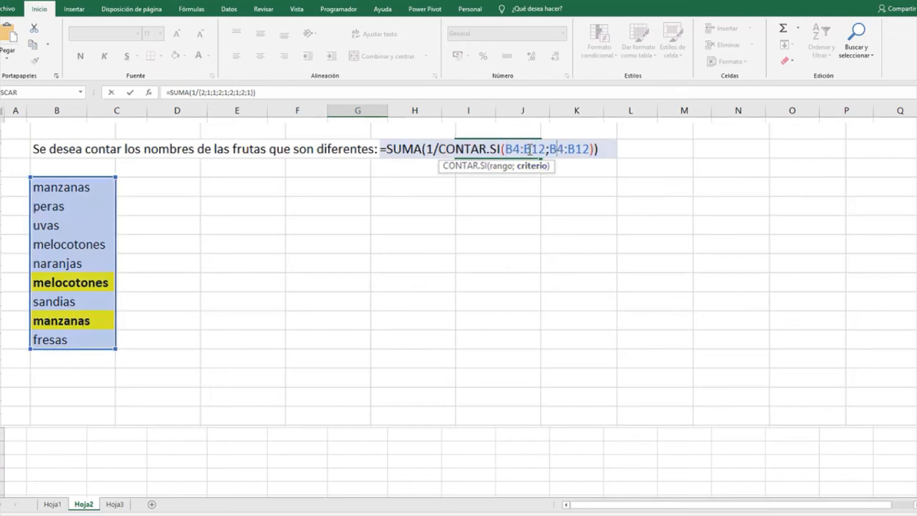
Evaluate only the CONTAR.SI(B4:B12;B4:B12) part inside the formula to inspect its array of counts.
left_click_drag(439, 150, 591, 149)
left_click(437, 149)
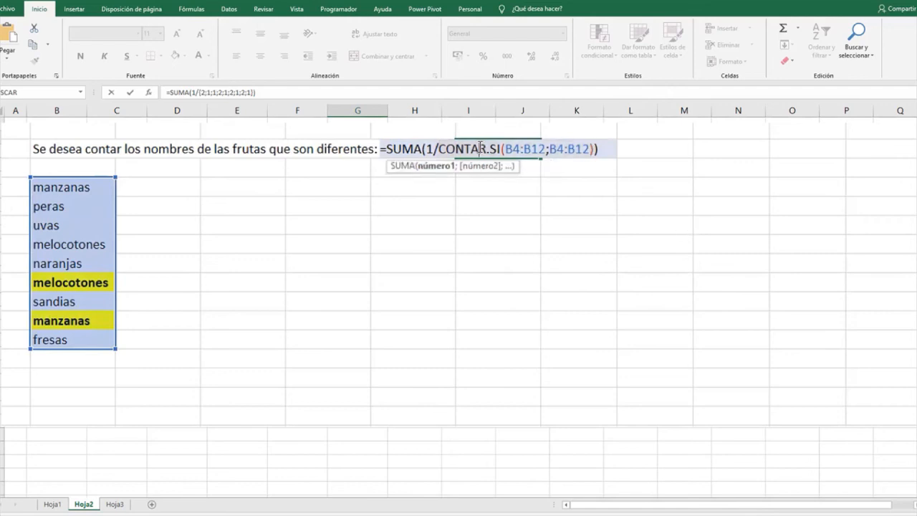
left_click_drag(437, 148, 596, 148)
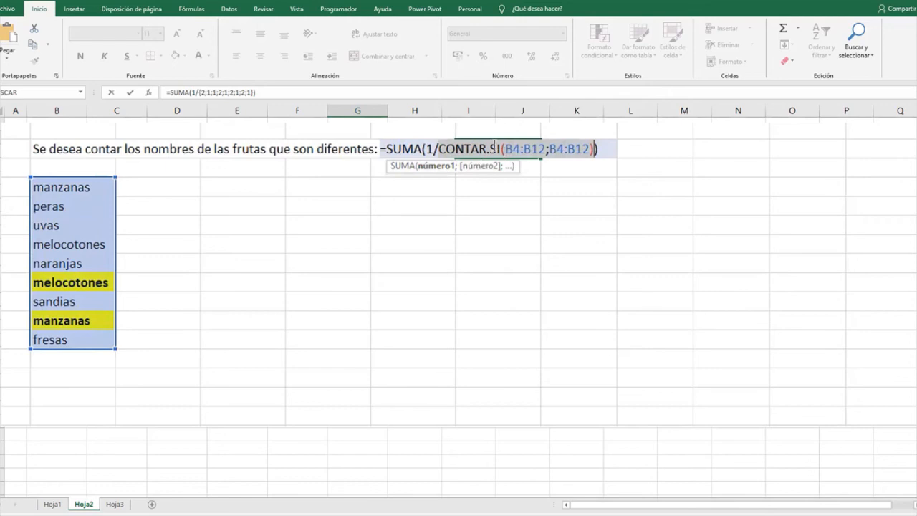
key("F9")
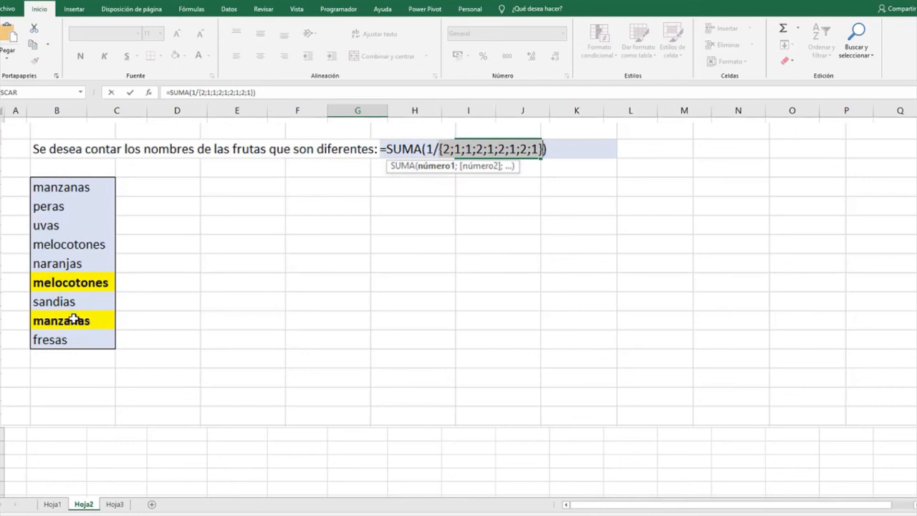
Examine how the formula divides 1 by the elements of the evaluated array, beginning with the first one.
left_click(459, 148)
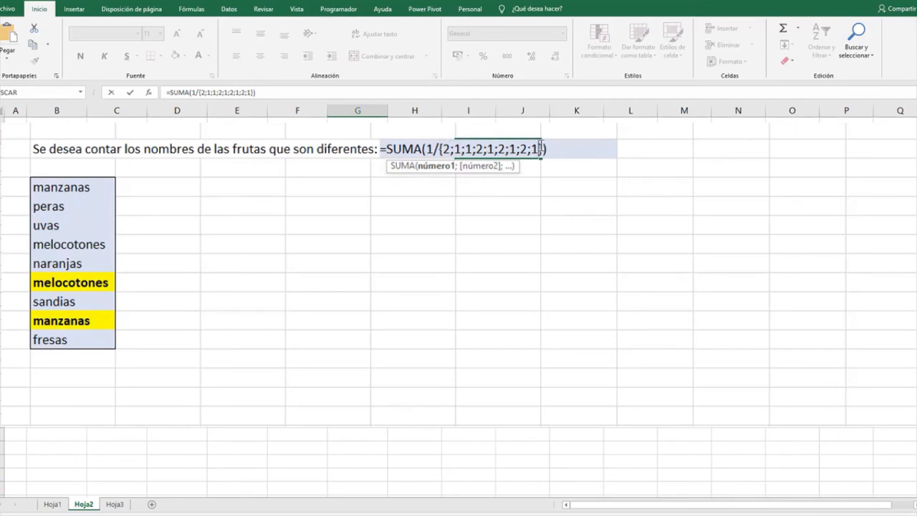
left_click_drag(426, 149, 434, 149)
left_click(456, 149)
left_click_drag(430, 149, 450, 149)
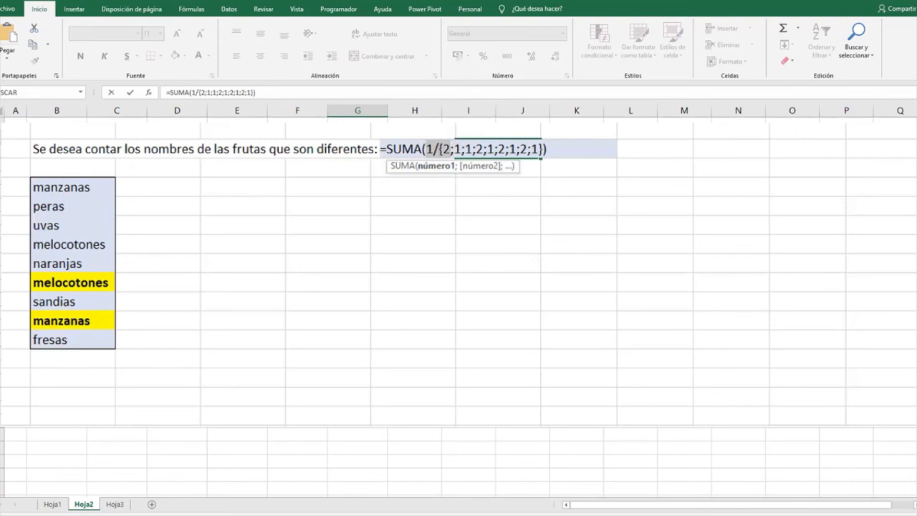
left_click_drag(436, 126, 434, 149)
left_click(456, 150)
key("F9")
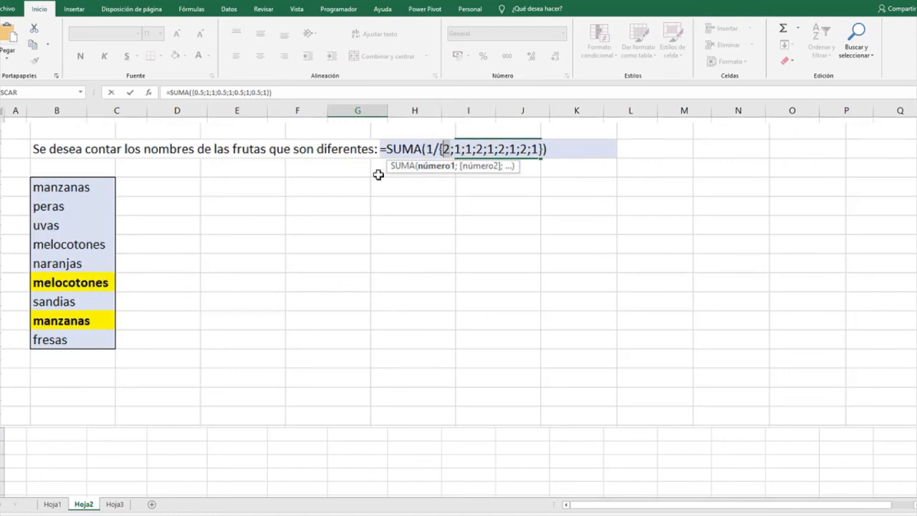
Evaluate the whole division of 1 by the counts array inside SUMA, and leave the cell without saving the evaluation.
left_click(453, 148)
left_click_drag(427, 149, 536, 149)
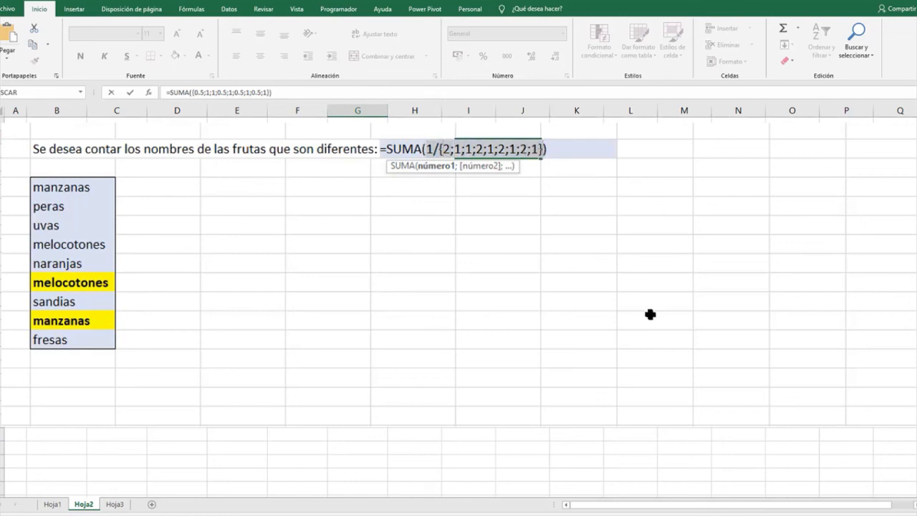
key("F9")
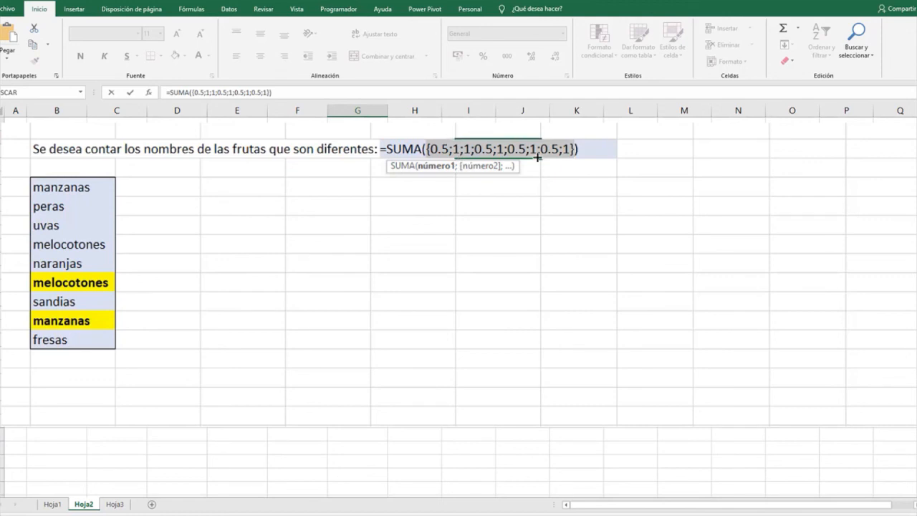
key("Escape")
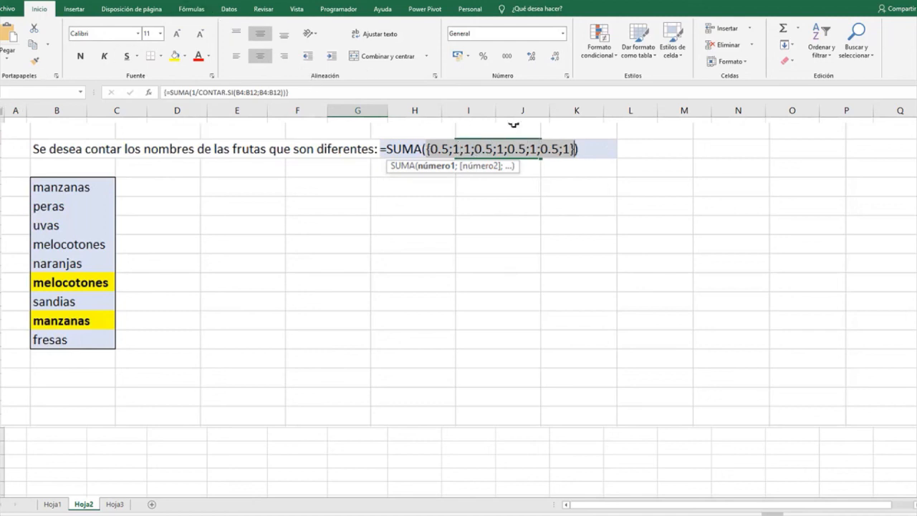
key("Left")
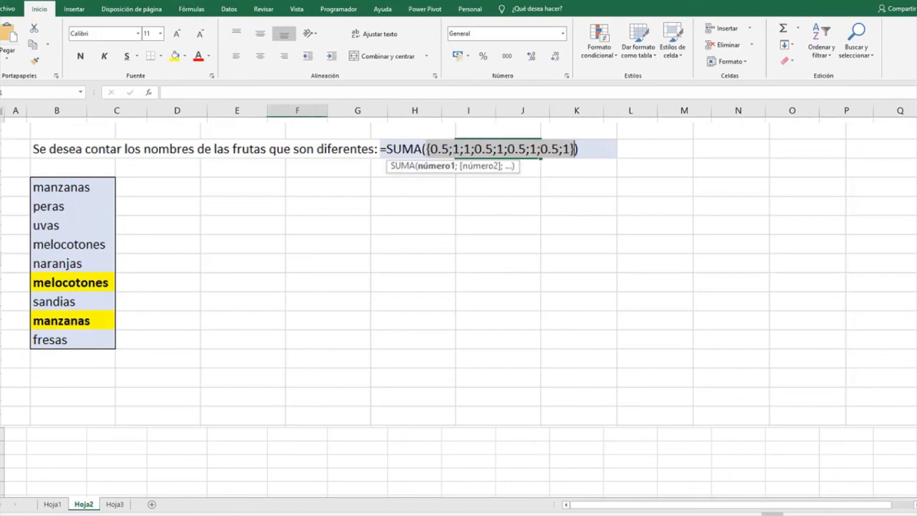
key("Right")
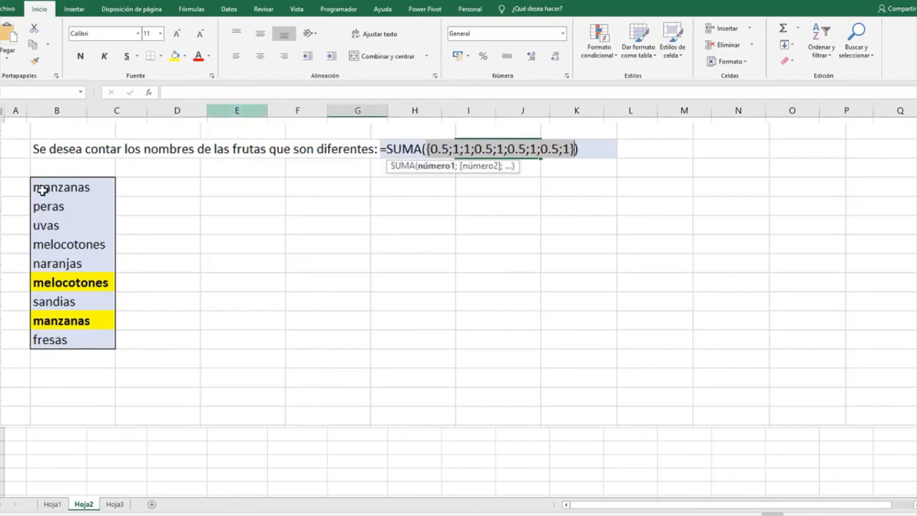